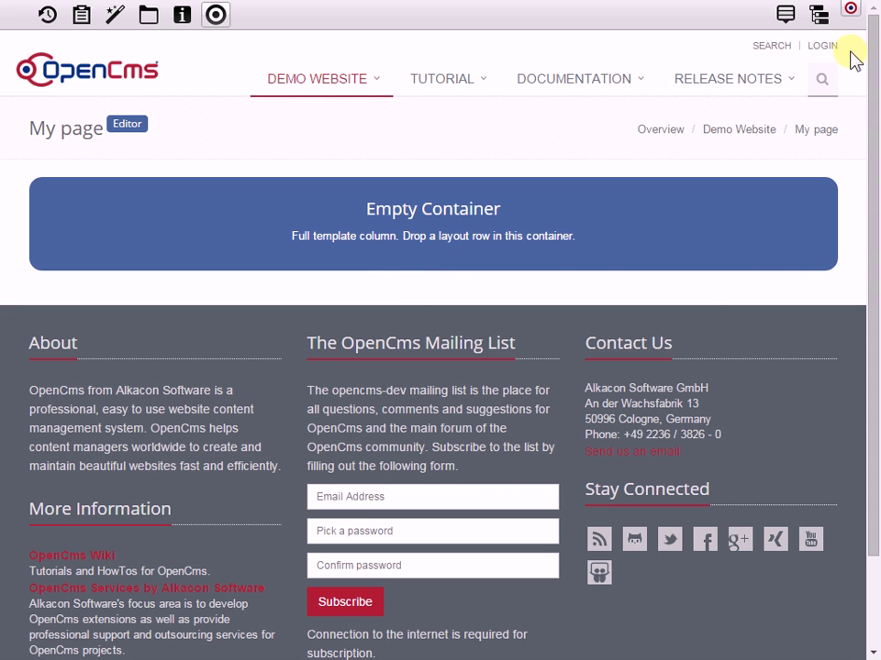
Switch the element view of My page from Default to Layout
left_click(785, 25)
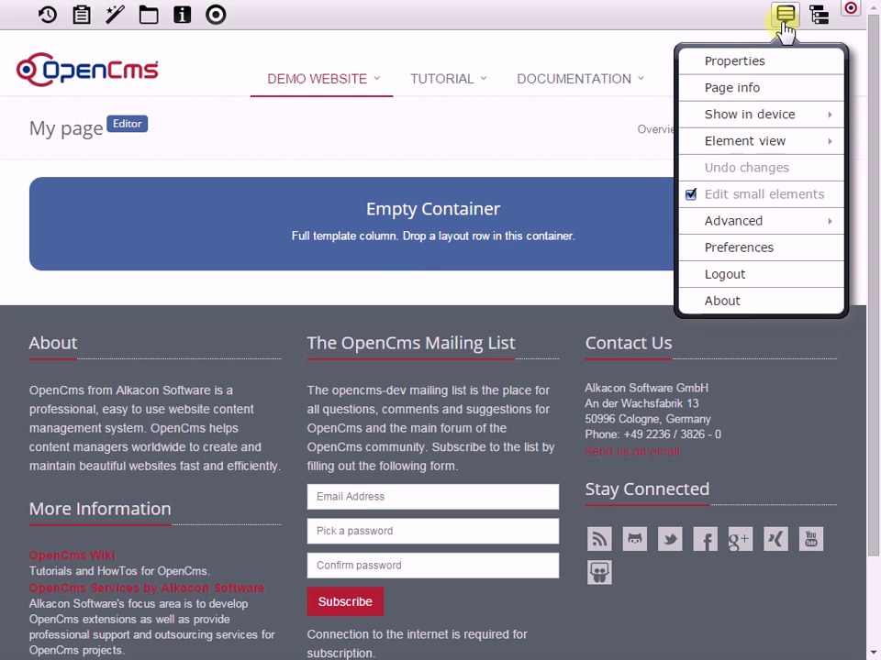
mouse_move(763, 150)
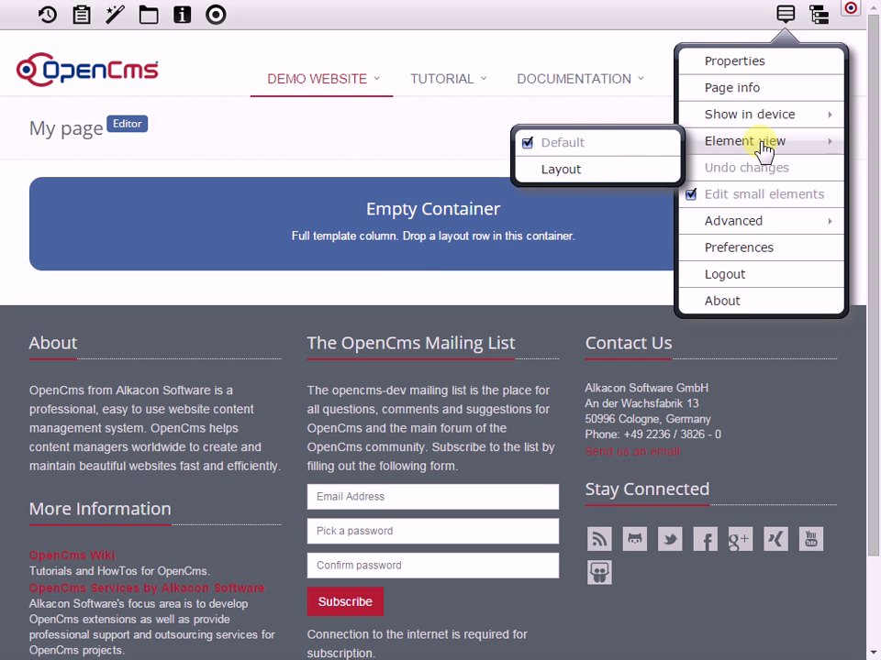
left_click(582, 171)
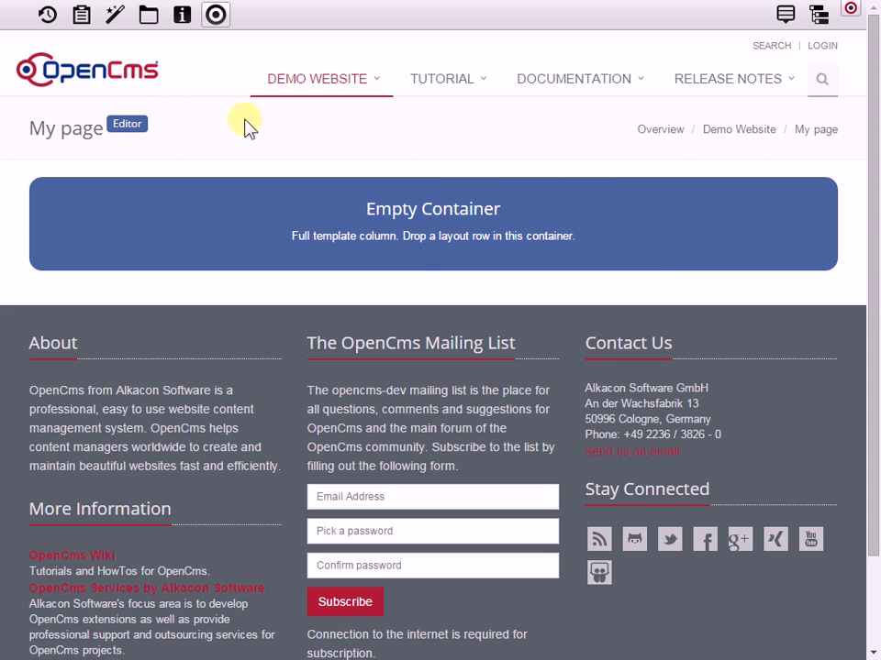
Add the existing "2 columns: 1/2 - 1/2" layout row to the page's empty container
left_click(118, 18)
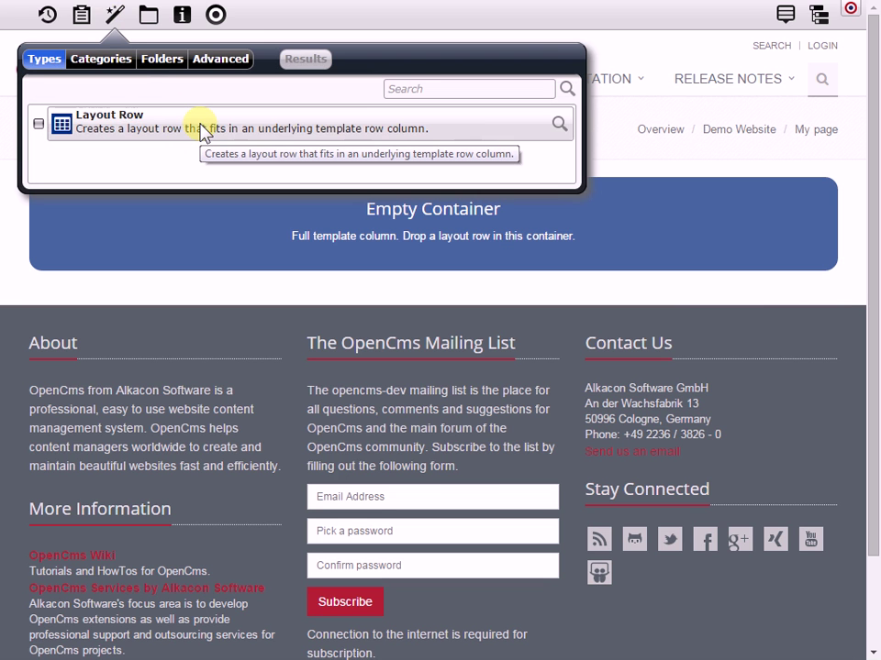
left_click(201, 131)
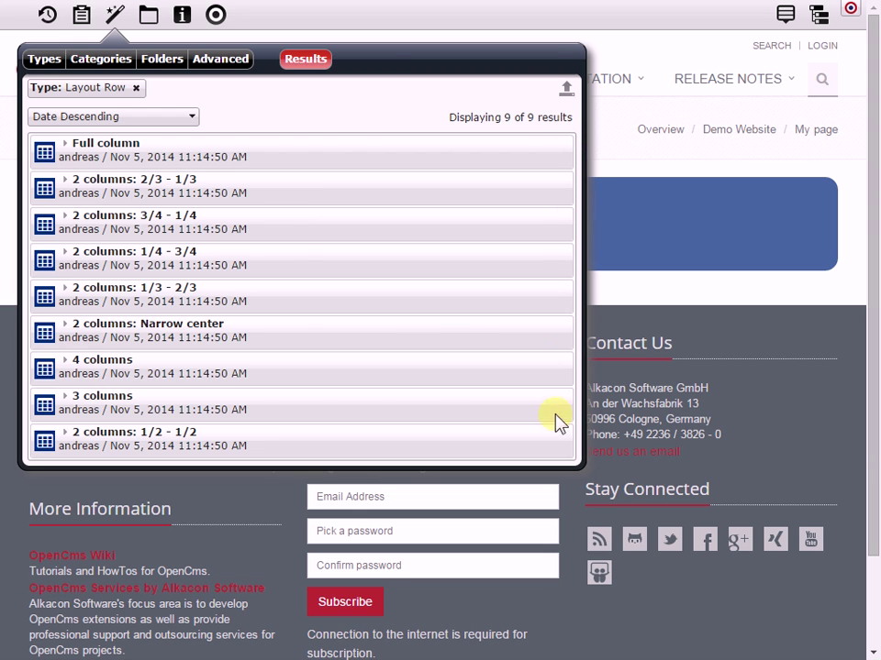
mouse_move(563, 449)
left_click_drag(560, 442, 614, 220)
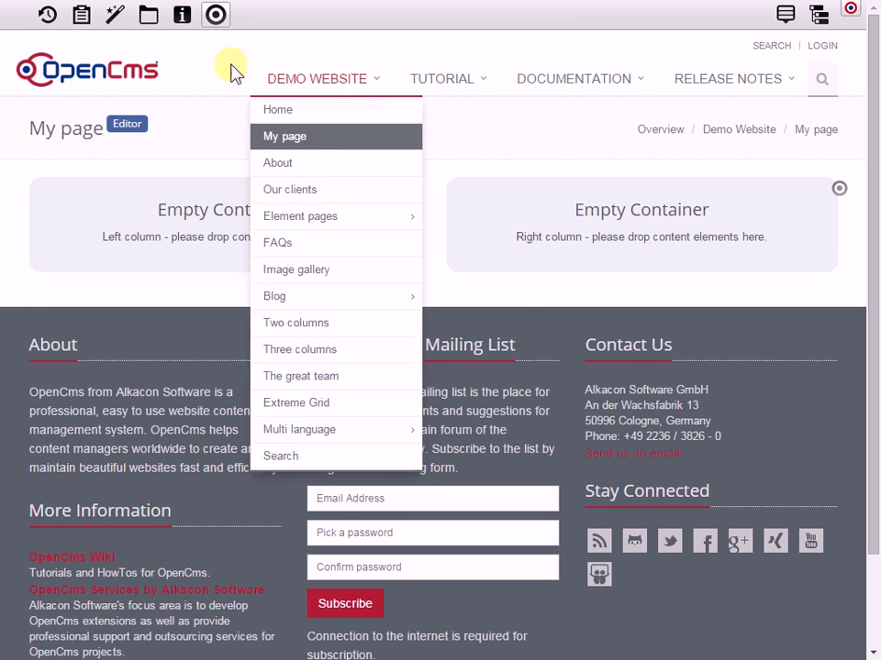
Add a "Full column" layout row above the two-column row and a "4 columns" layout row below it
left_click(115, 16)
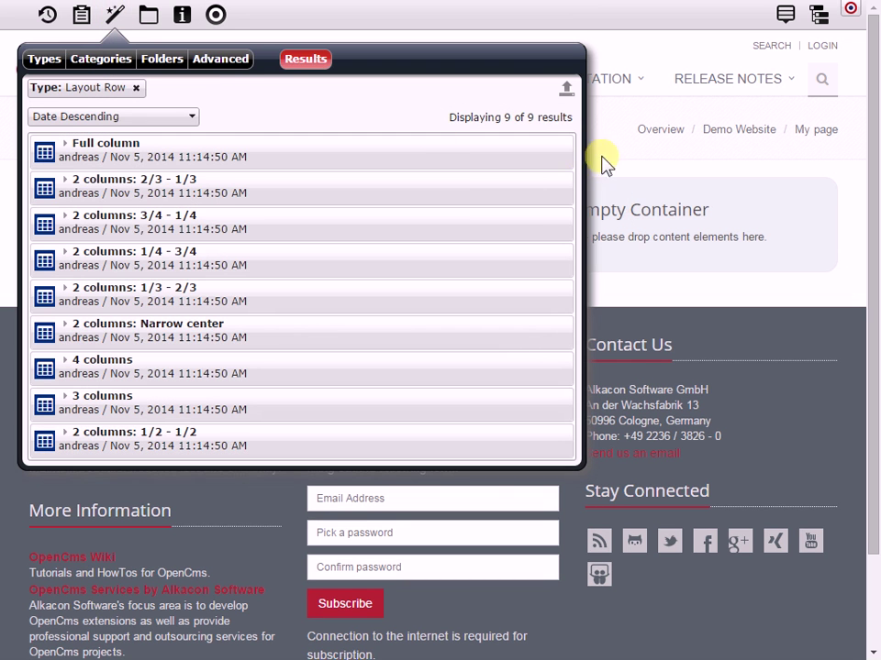
left_click_drag(561, 153, 576, 204)
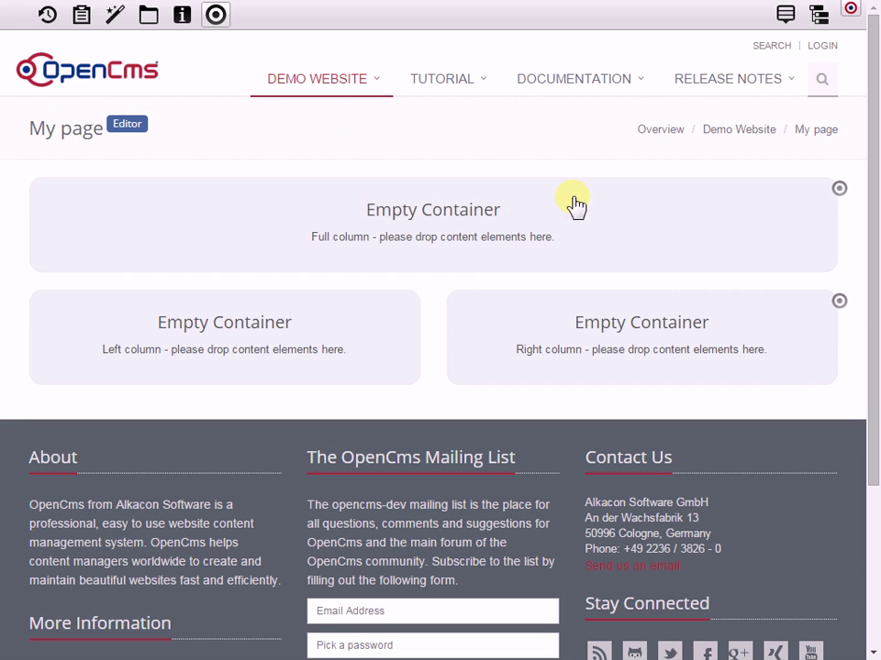
left_click(115, 15)
mouse_move(548, 372)
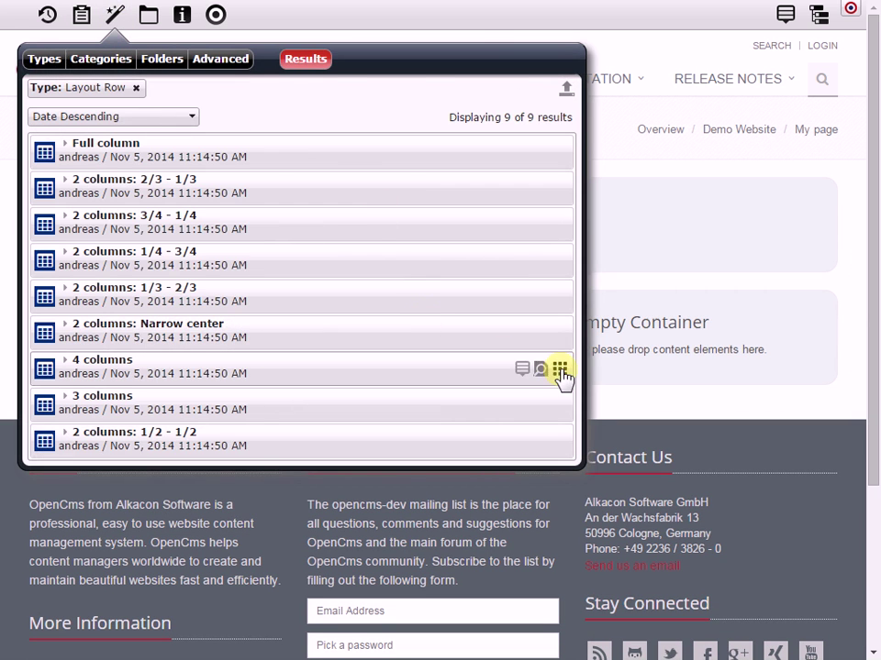
left_click_drag(558, 370, 568, 404)
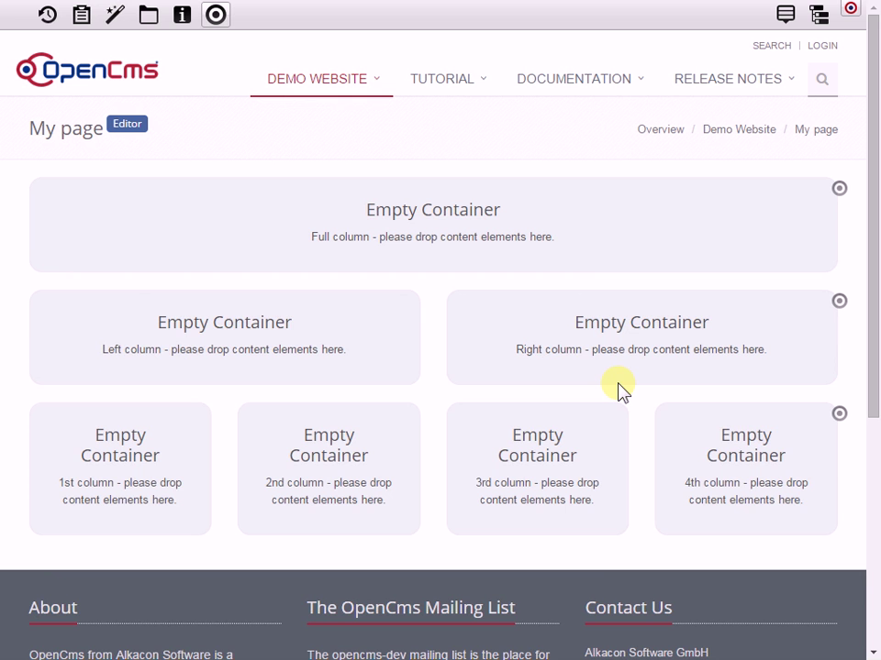
Switch the page's element view back to Default
left_click(780, 24)
mouse_move(781, 143)
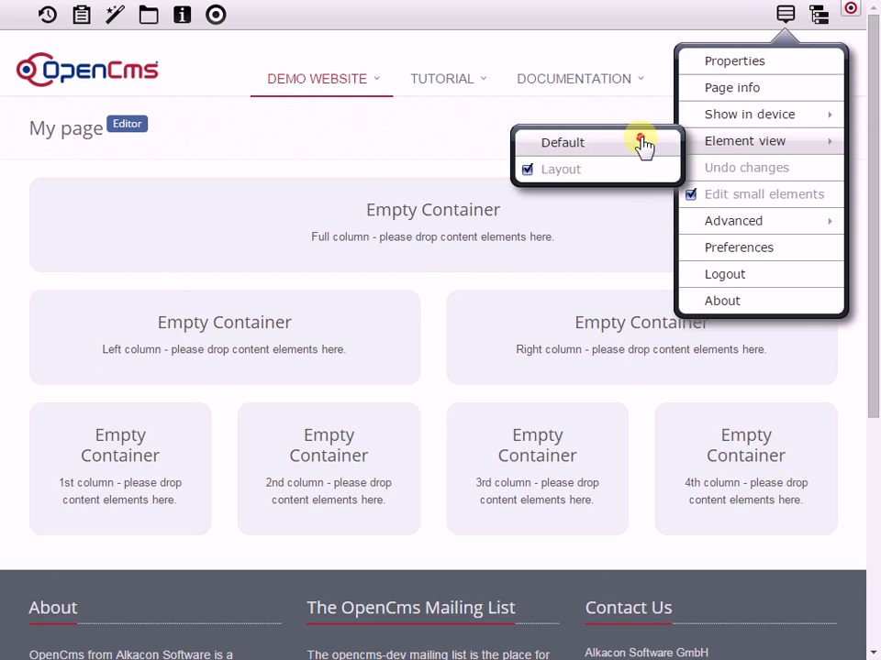
left_click(643, 146)
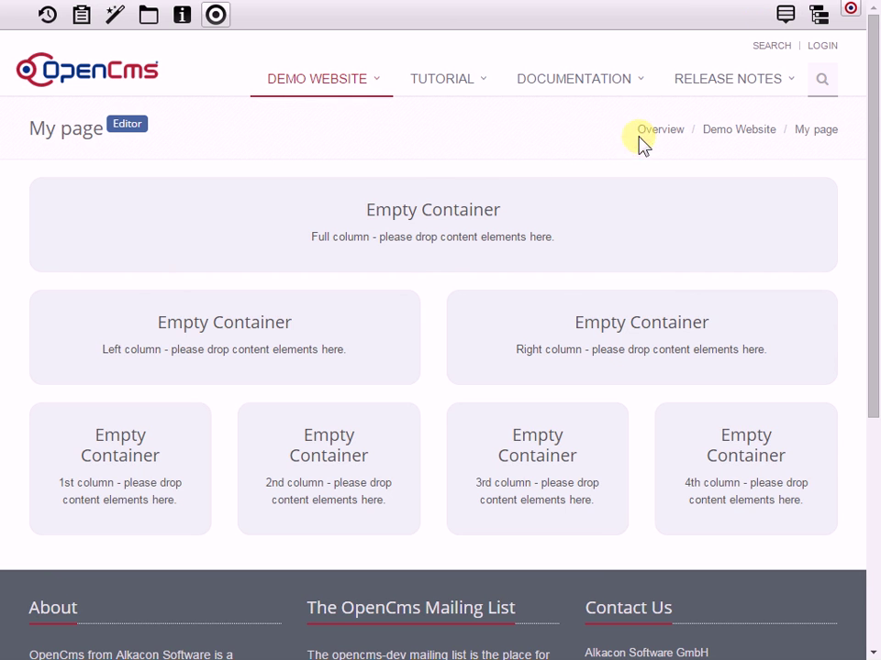
Place the existing text element "About: OpenCms 9.5 is great" in the full-width column container
left_click(121, 26)
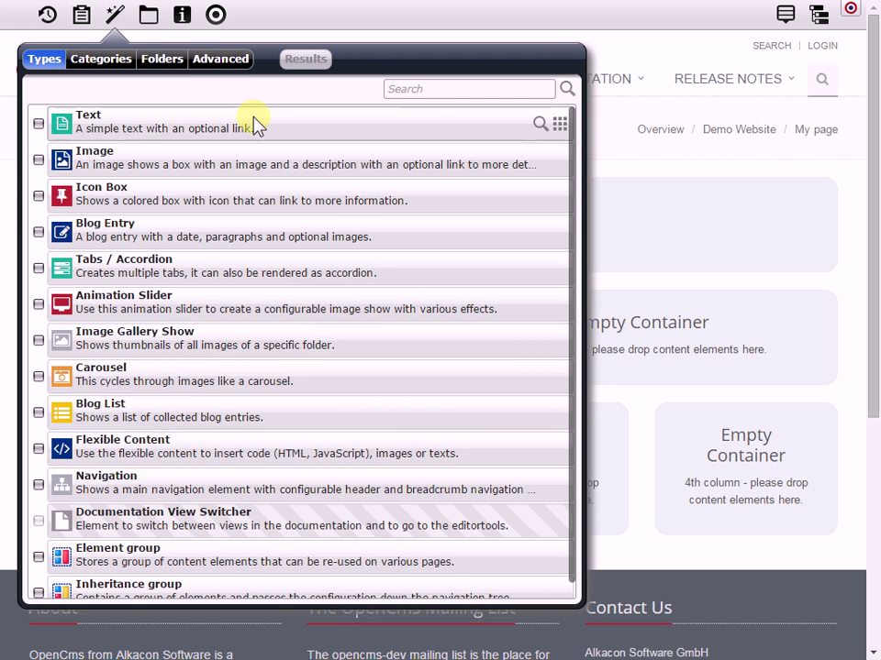
left_click(355, 134)
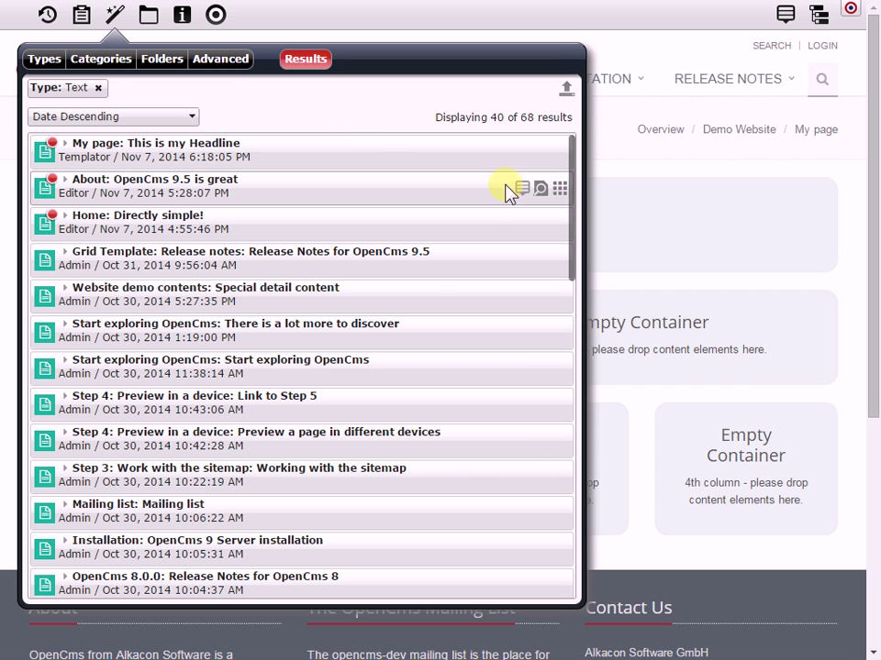
left_click_drag(560, 195, 600, 230)
Set the "OpenCms 9.5 is great" text element to use the Jumbotron formatter
mouse_move(817, 204)
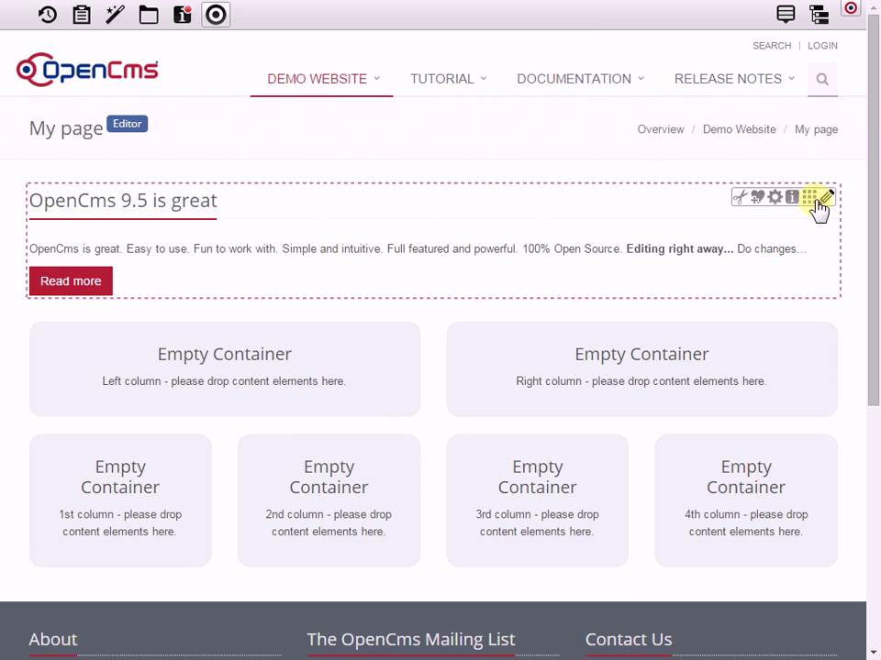
left_click(775, 204)
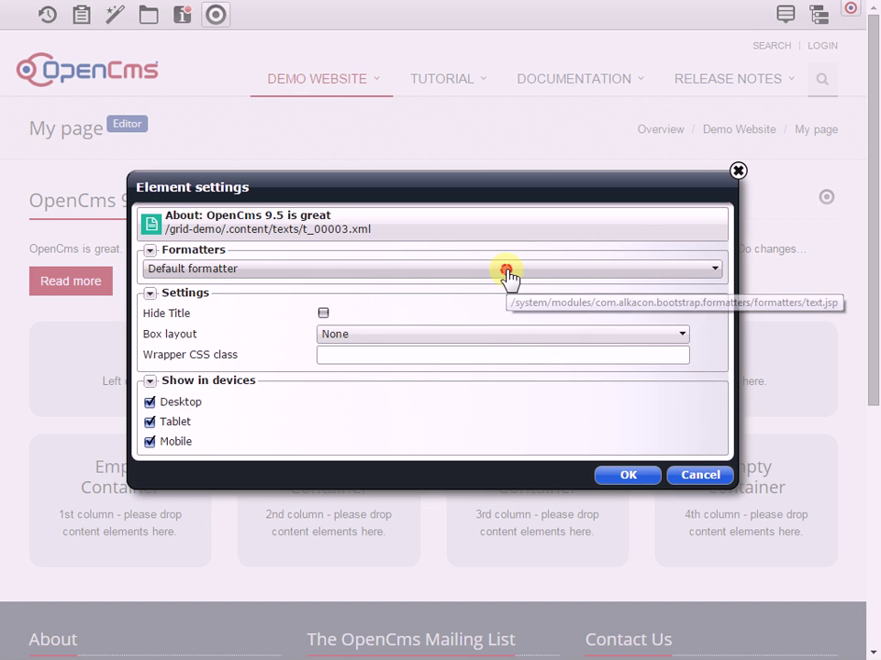
left_click(508, 277)
left_click(495, 313)
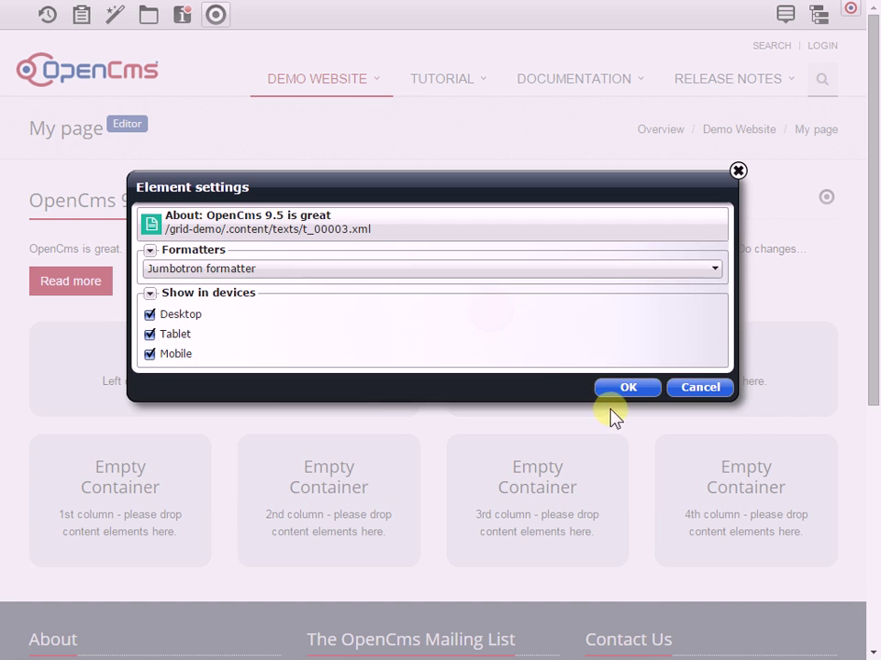
left_click(627, 389)
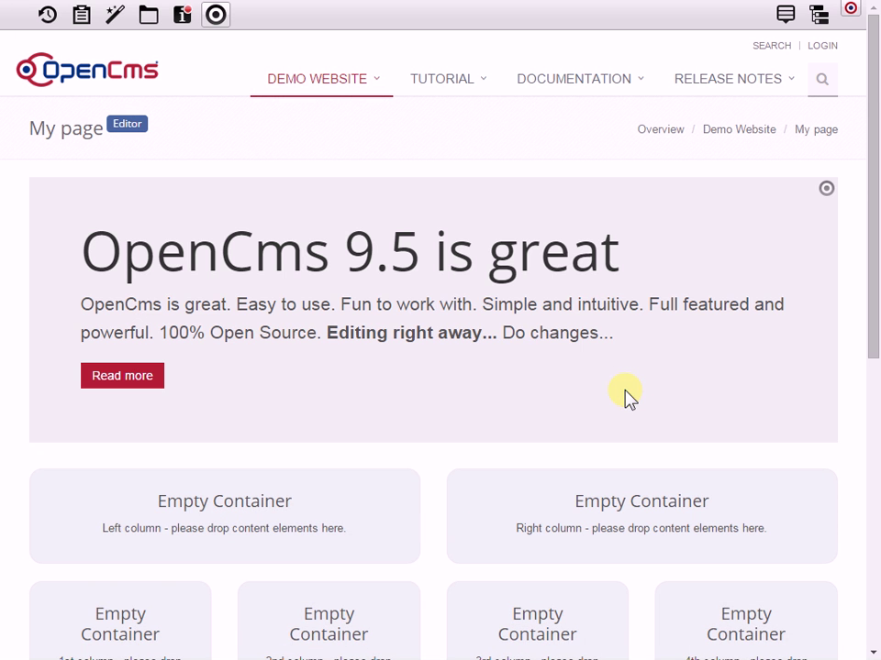
Delete "Editing right away... Do changes..." from the jumbotron paragraph and finish the inline editing
left_click_drag(874, 265, 874, 328)
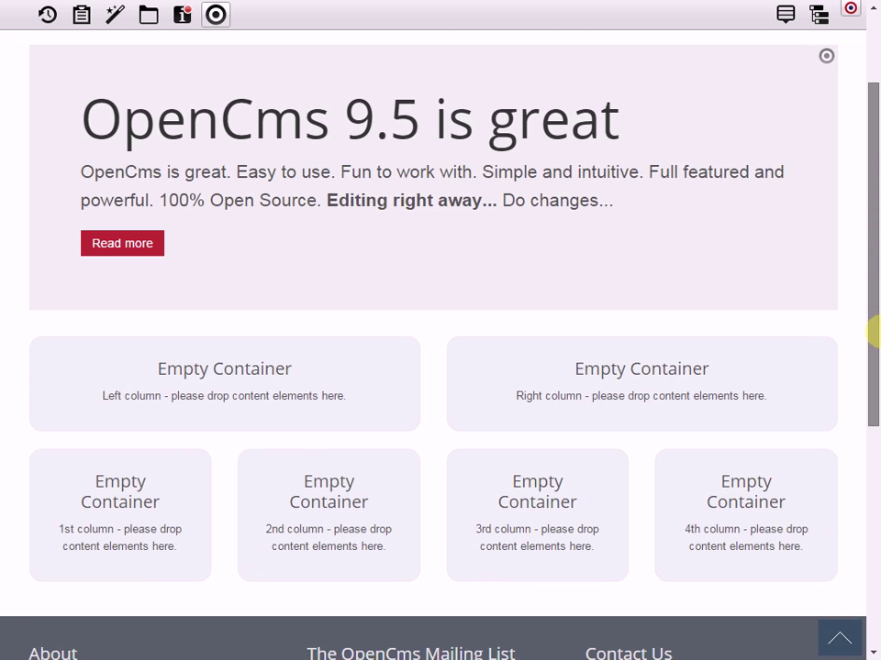
left_click(404, 206)
left_click_drag(328, 200, 633, 208)
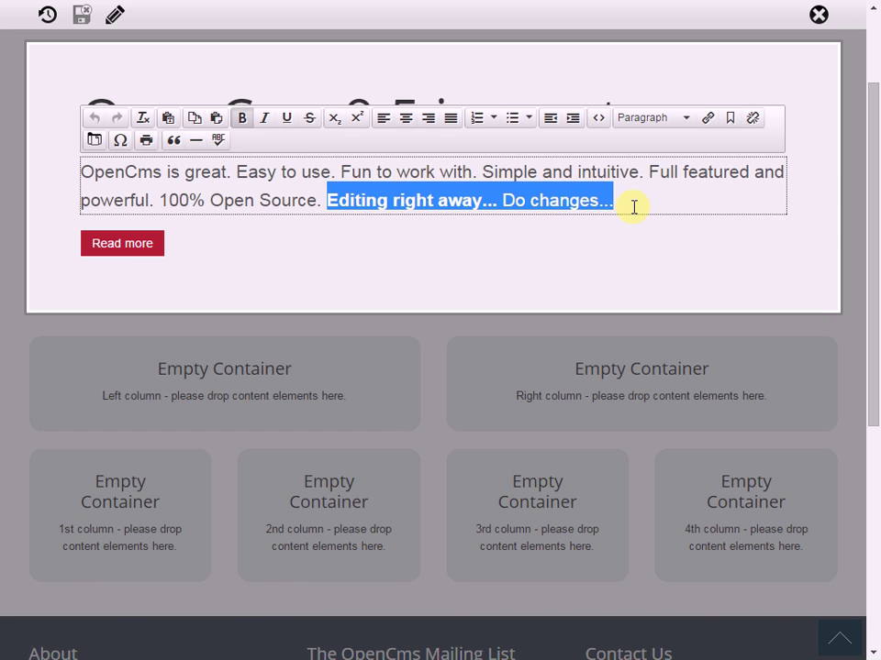
key("Delete")
left_click(851, 250)
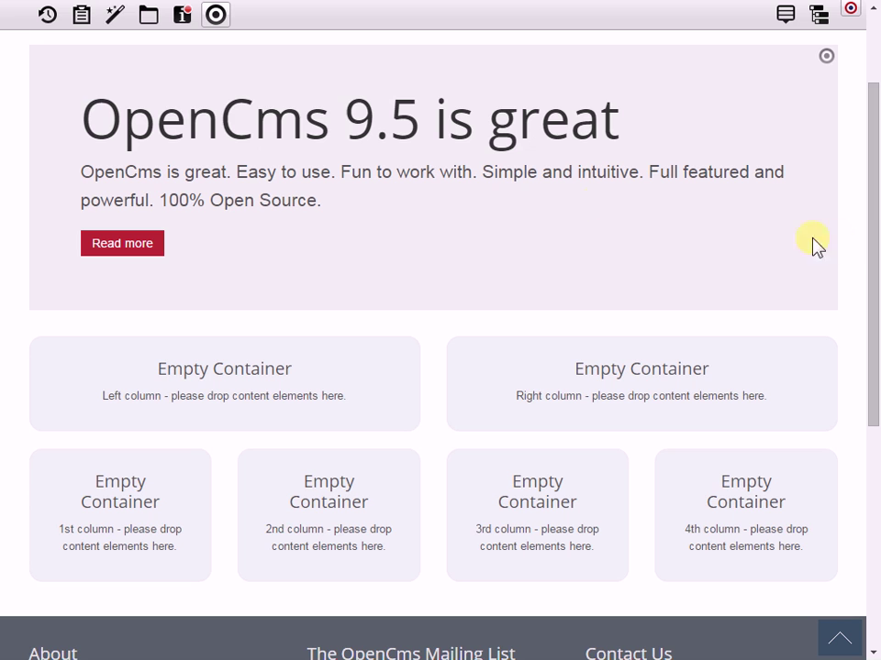
Place the "Inline Editing" icon box in the two-column row's left container and the "Home: Responsive" icon box in its right container
left_click(112, 20)
left_click(57, 61)
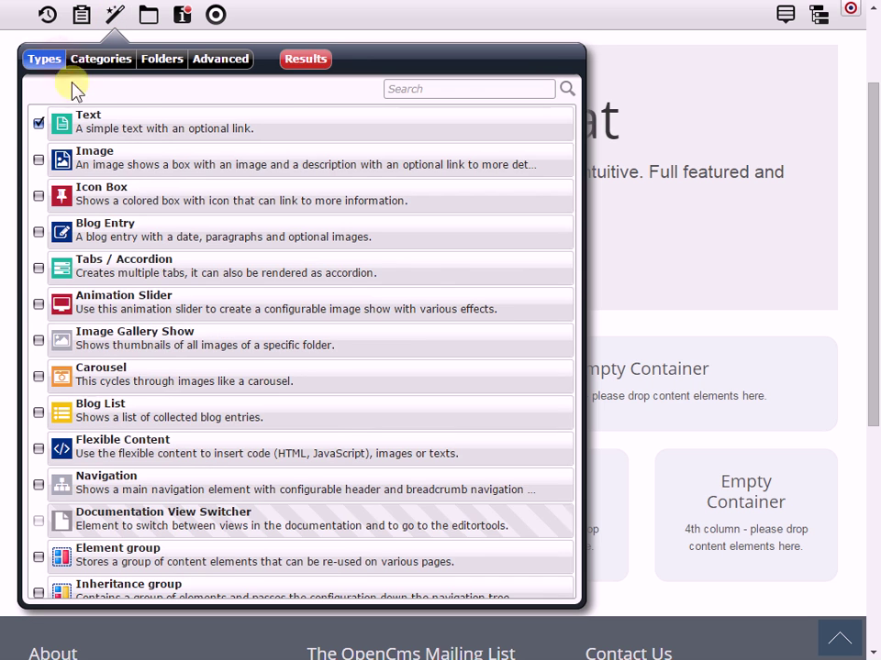
left_click(142, 193)
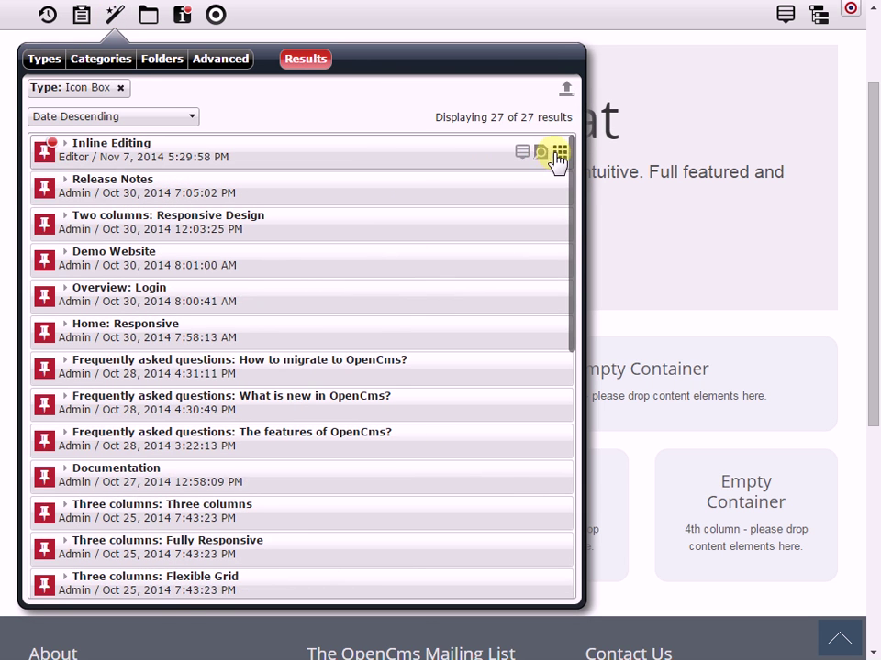
left_click_drag(555, 164, 323, 414)
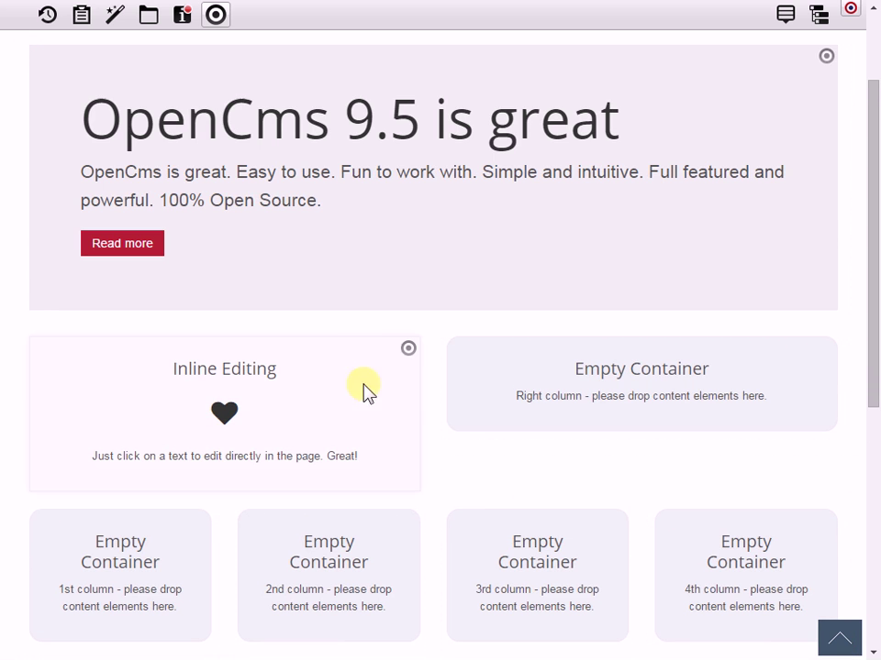
left_click(112, 14)
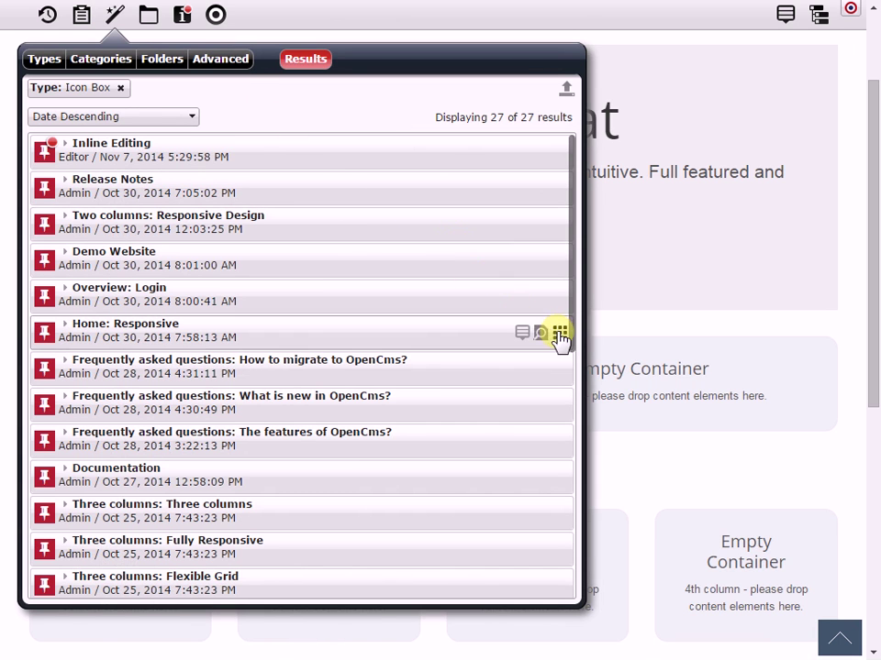
left_click_drag(560, 337, 619, 403)
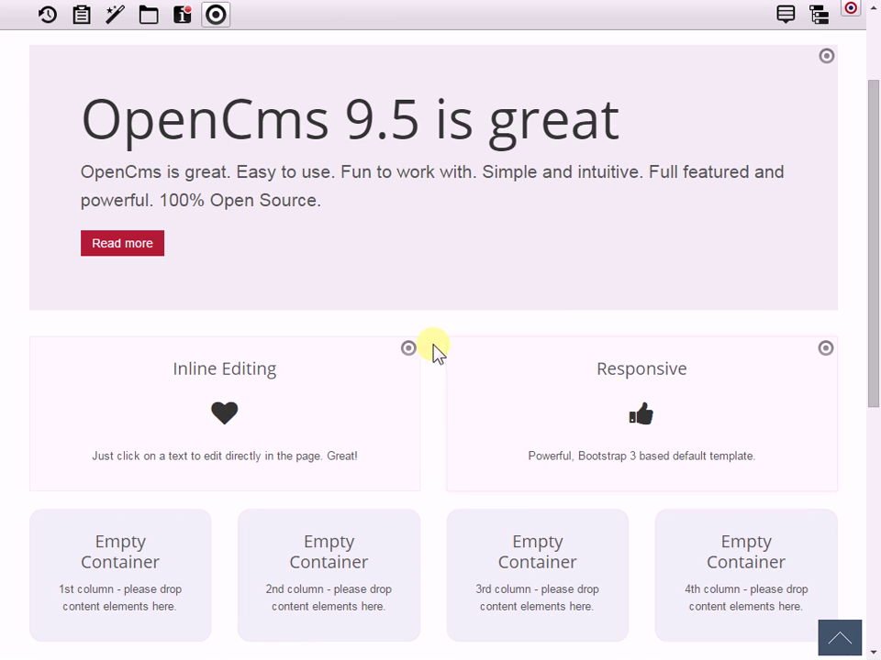
Set the color of the "Inline Editing" icon box to Aqua
mouse_move(409, 351)
left_click(355, 350)
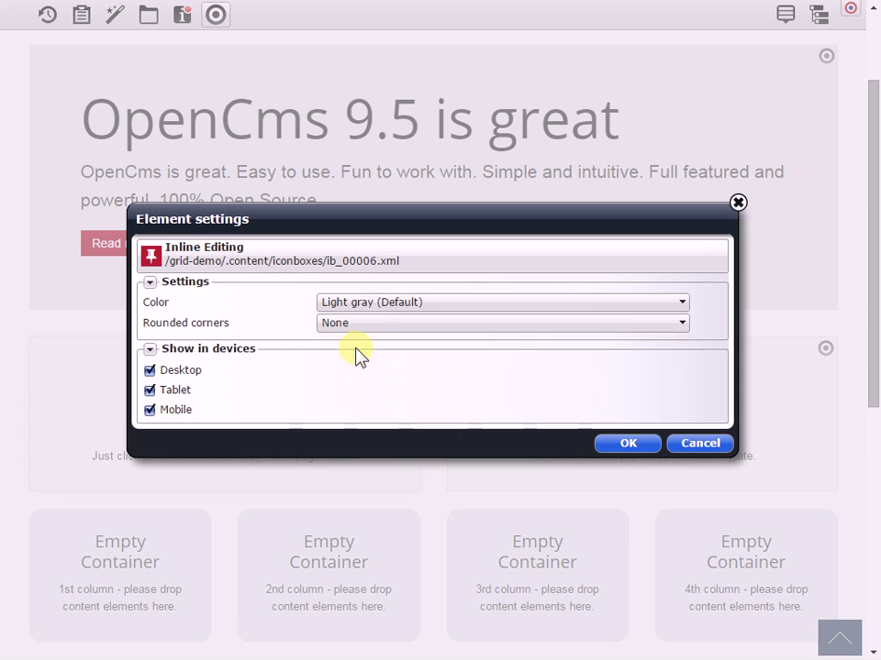
left_click(548, 305)
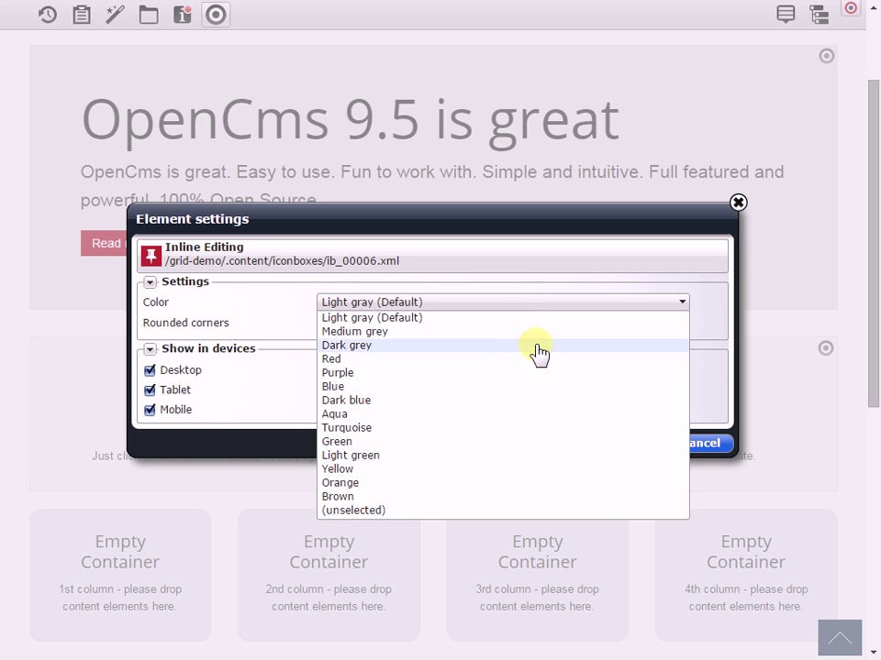
left_click(519, 415)
left_click(607, 445)
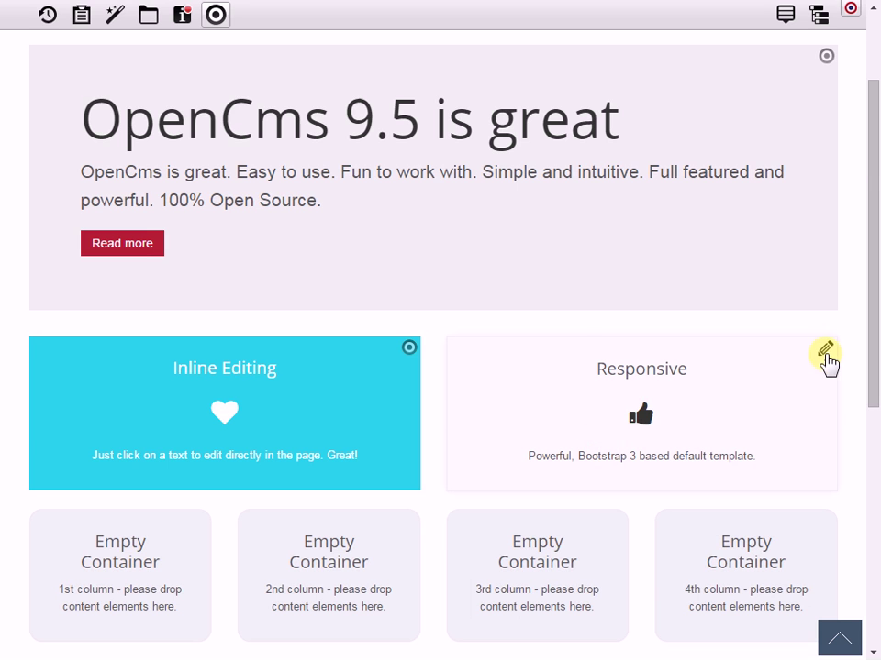
Set the color of the "Responsive" icon box to Turquoise
mouse_move(825, 356)
left_click(775, 350)
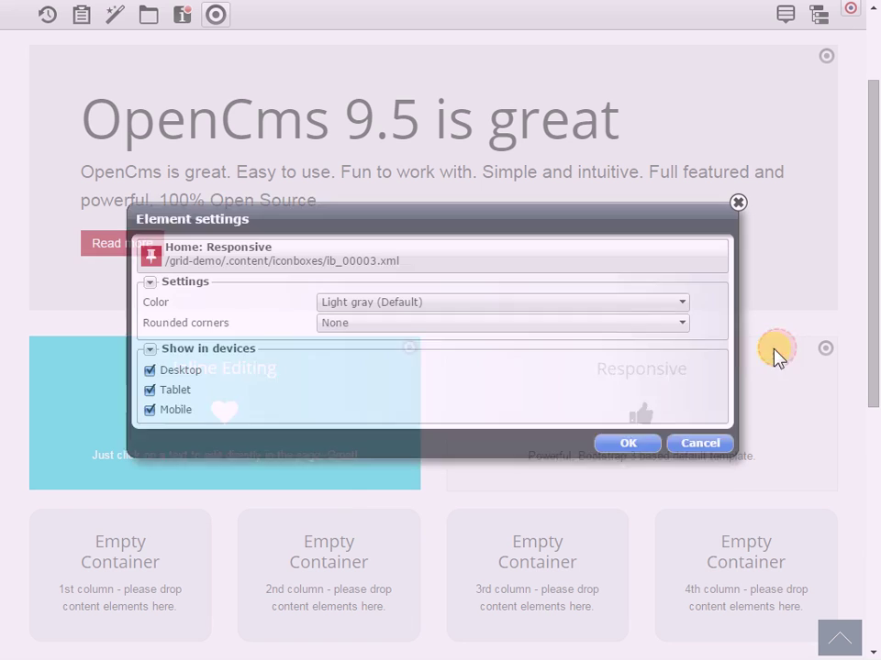
left_click(592, 303)
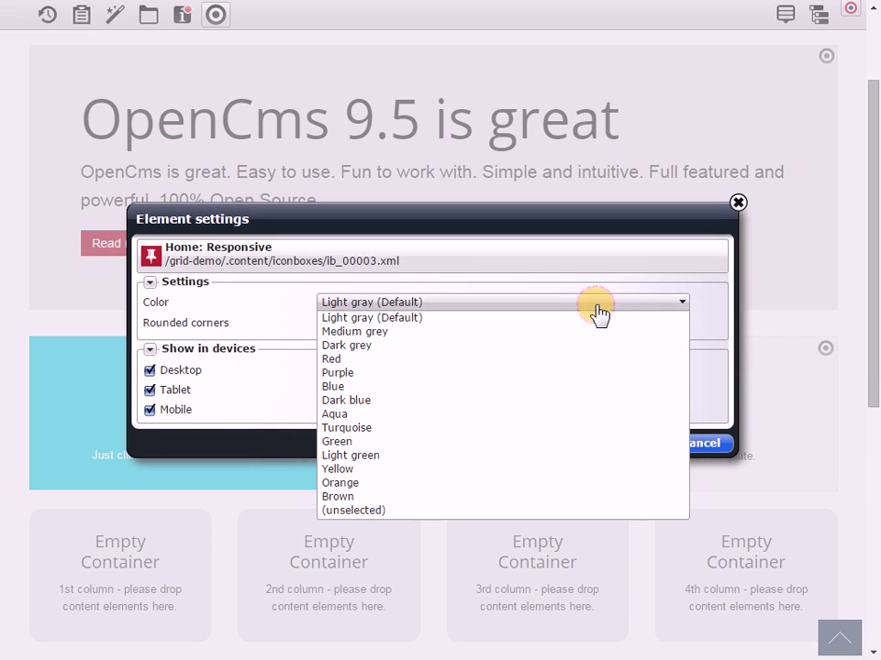
left_click(566, 428)
left_click(621, 445)
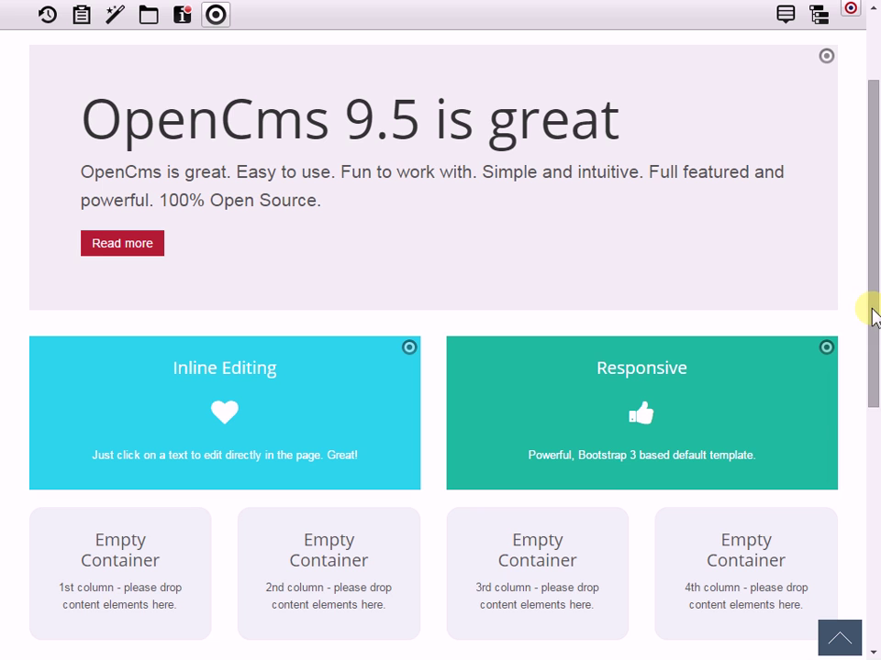
Open the site's login page from the page header
left_click_drag(873, 316, 875, 232)
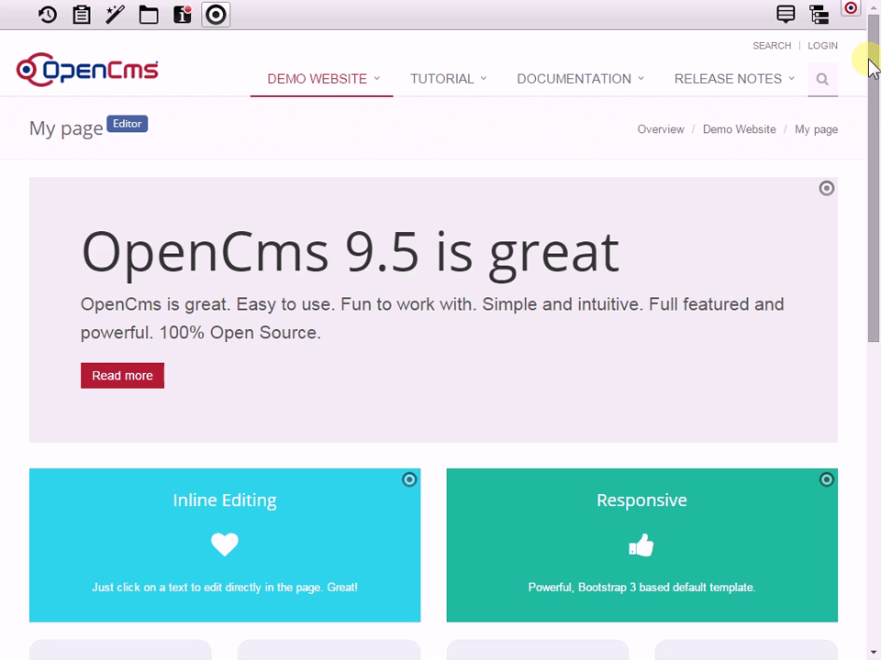
left_click_drag(870, 66, 871, 23)
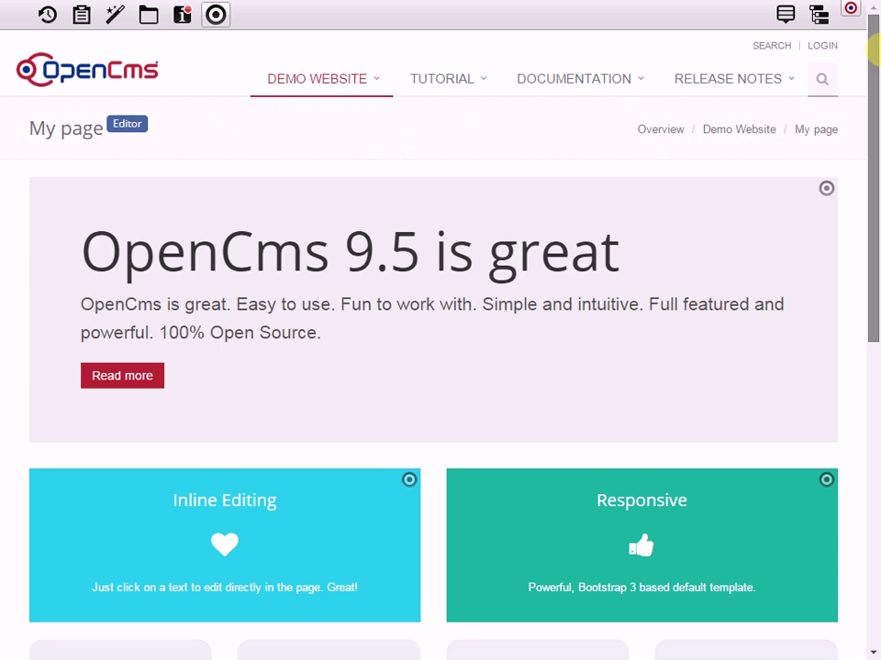
left_click(826, 47)
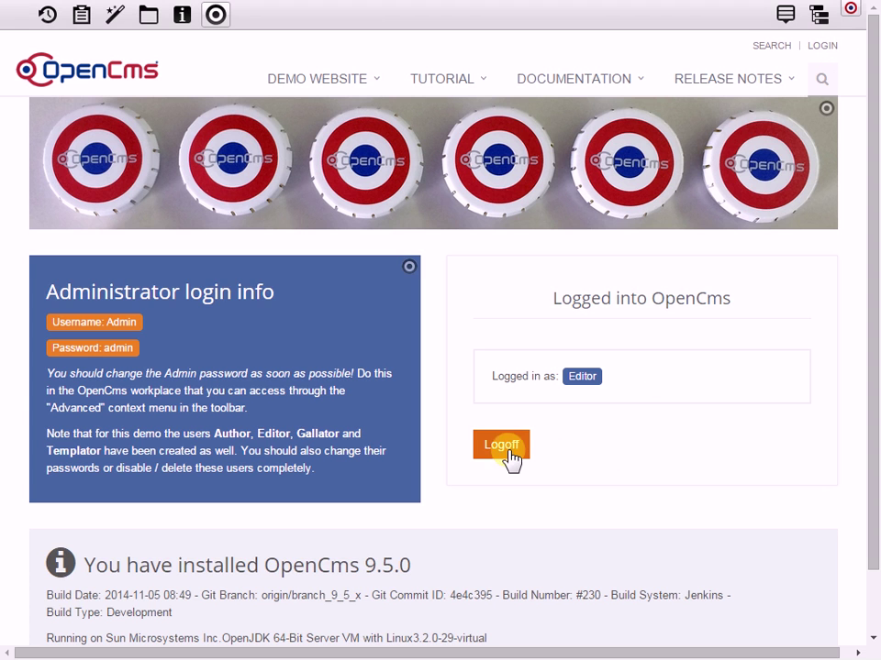
Log off the Editor account and log in as Templator with the saved password
left_click(510, 459)
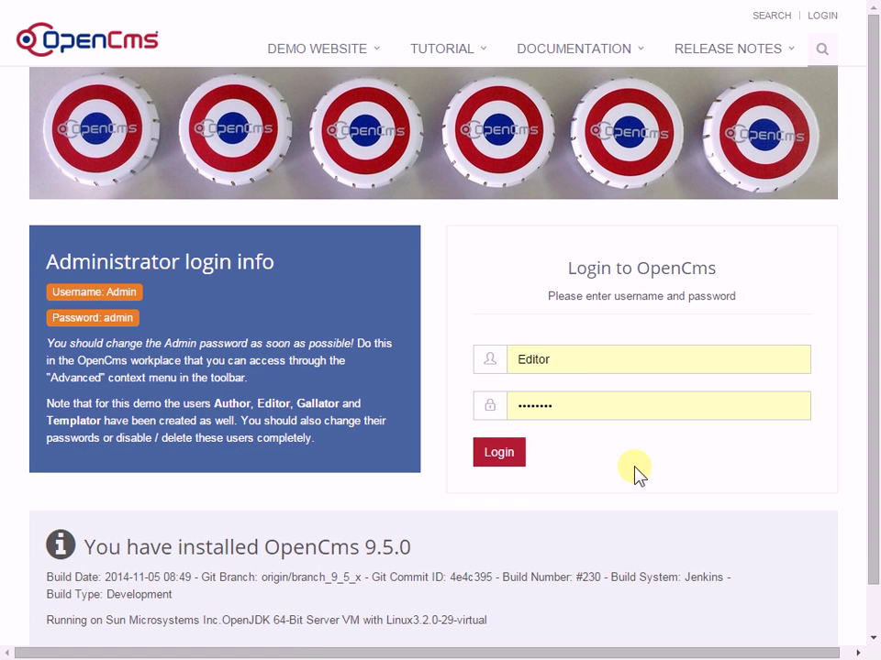
left_click(568, 366)
key("Down")
key("Down")
key("Down")
key("Down")
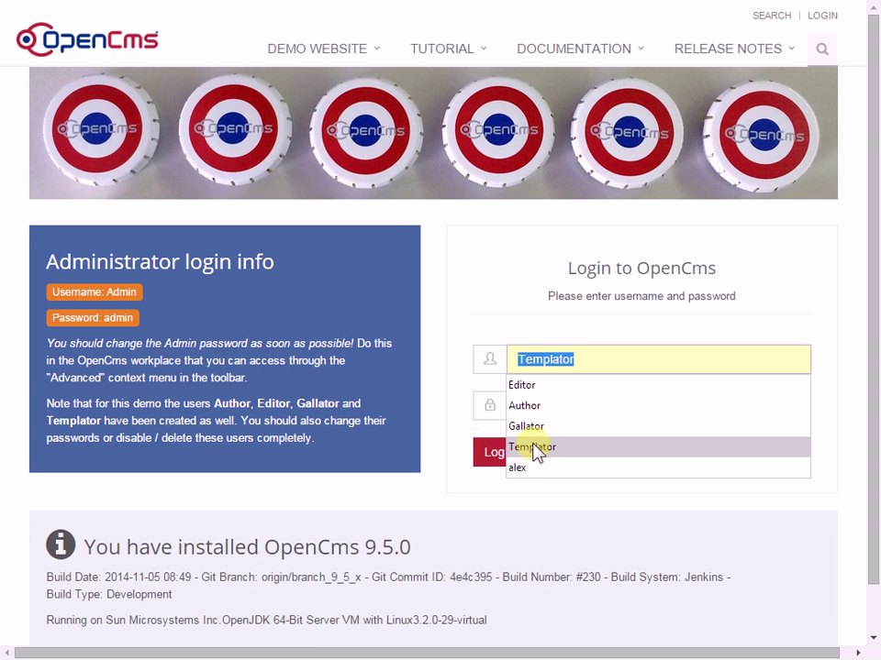
left_click(538, 450)
left_click(515, 456)
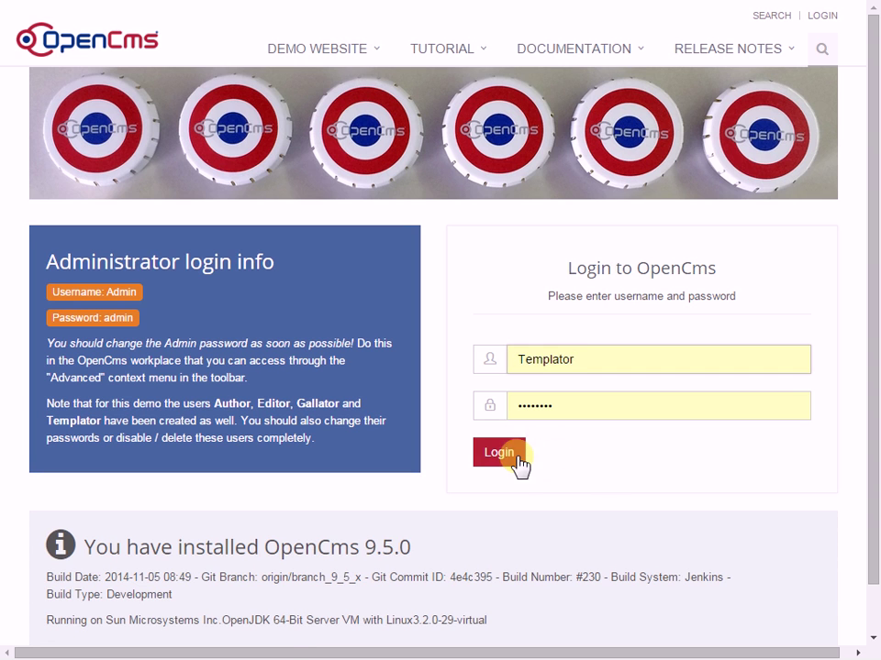
left_click(515, 456)
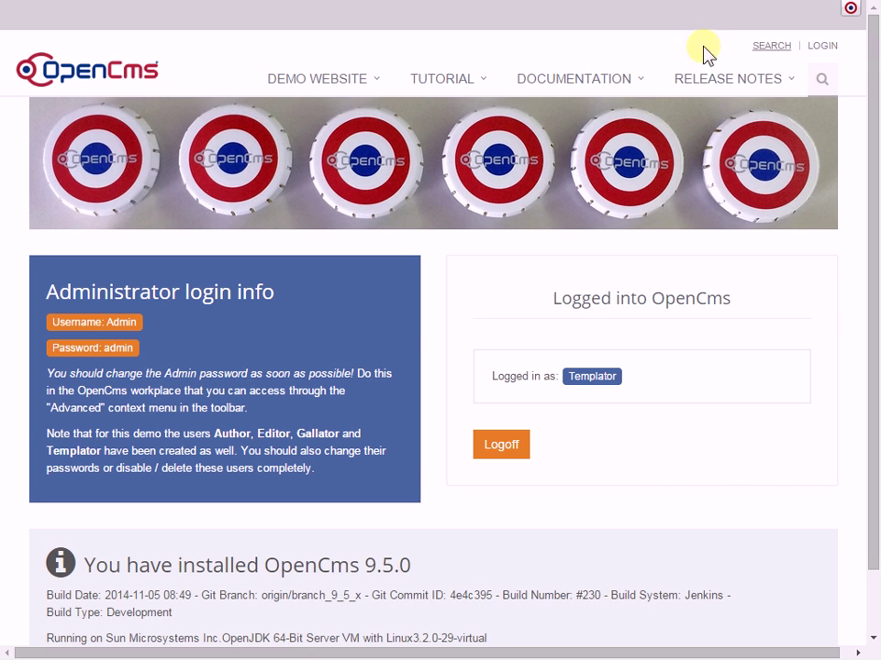
Open "My page" in the Demo Website section and turn on its editing toolbar
mouse_move(305, 72)
left_click(307, 140)
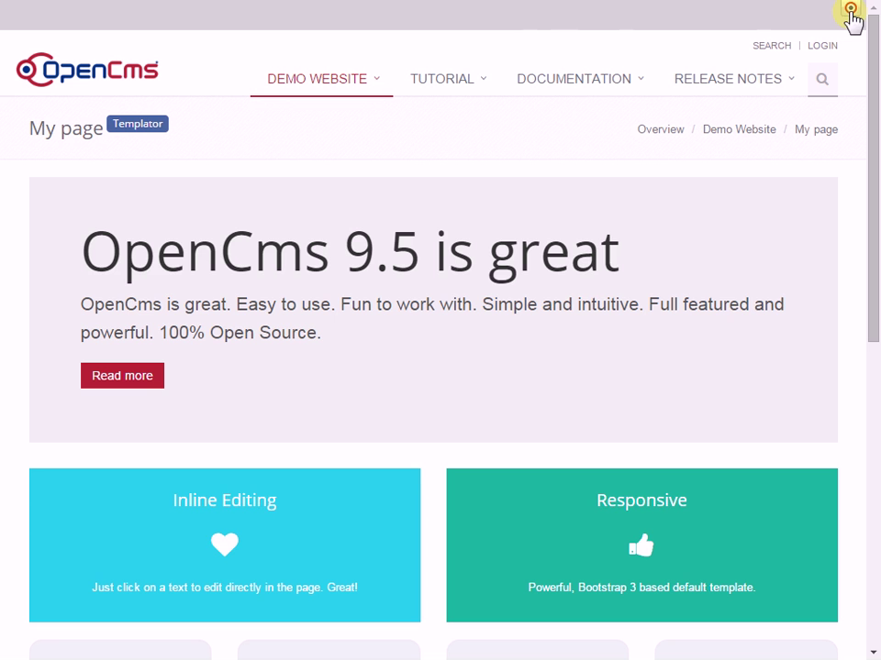
left_click(850, 9)
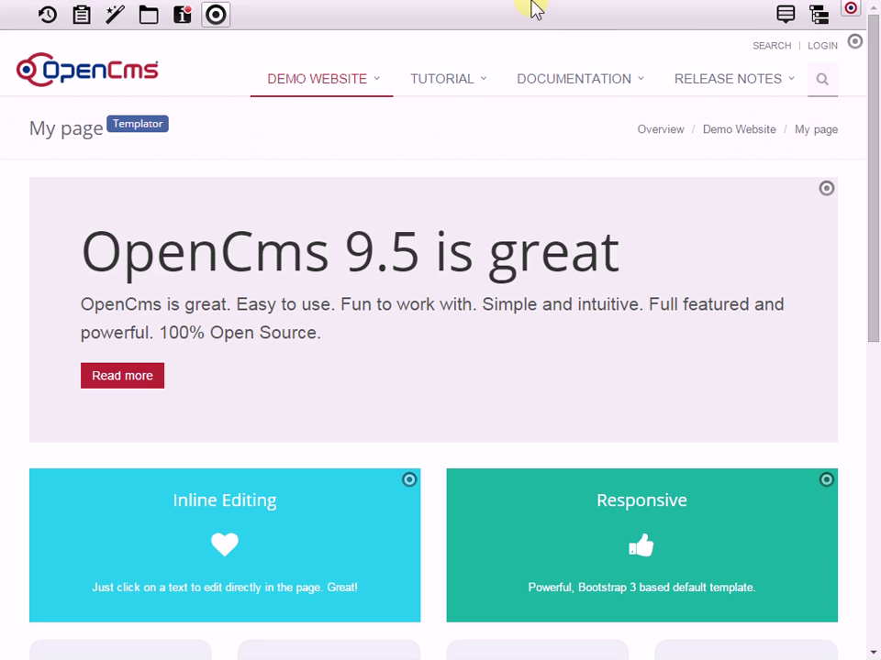
Remove the "Demo main navigation" element from the header of the page
mouse_move(770, 80)
mouse_move(859, 55)
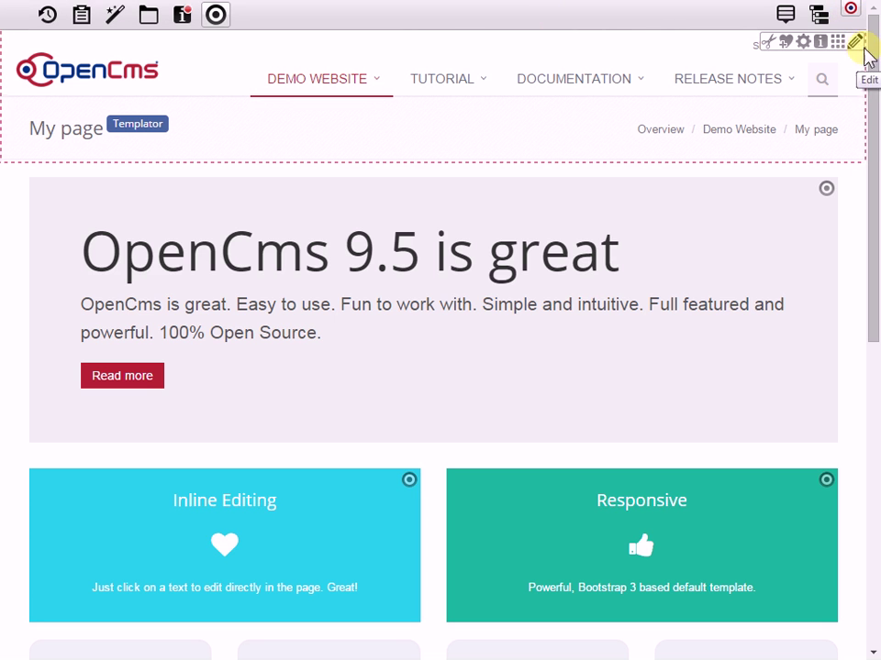
mouse_move(874, 60)
left_mouse_down()
mouse_move(867, 307)
mouse_move(859, 311)
mouse_move(867, 304)
mouse_move(875, 55)
left_mouse_up()
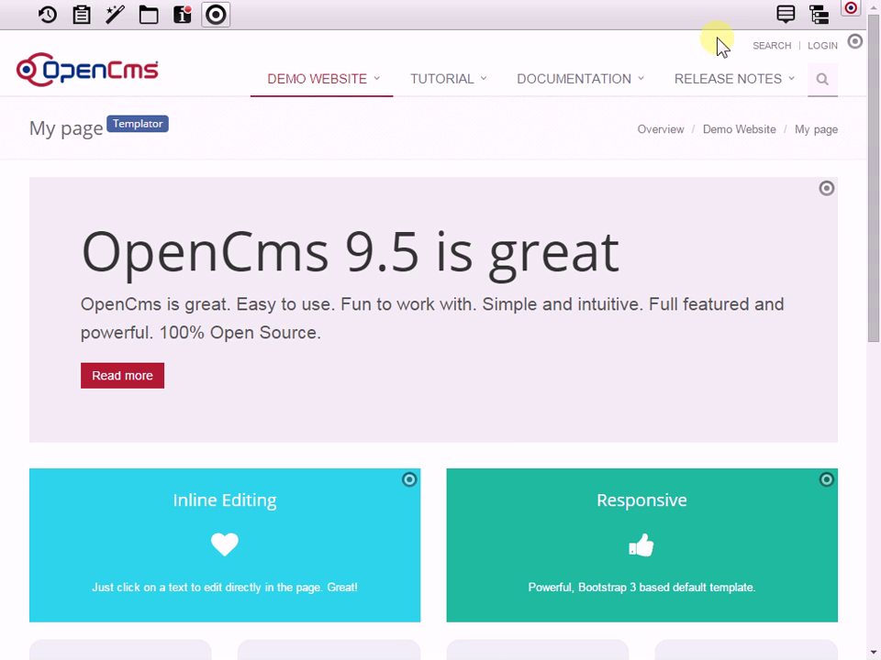
mouse_move(856, 41)
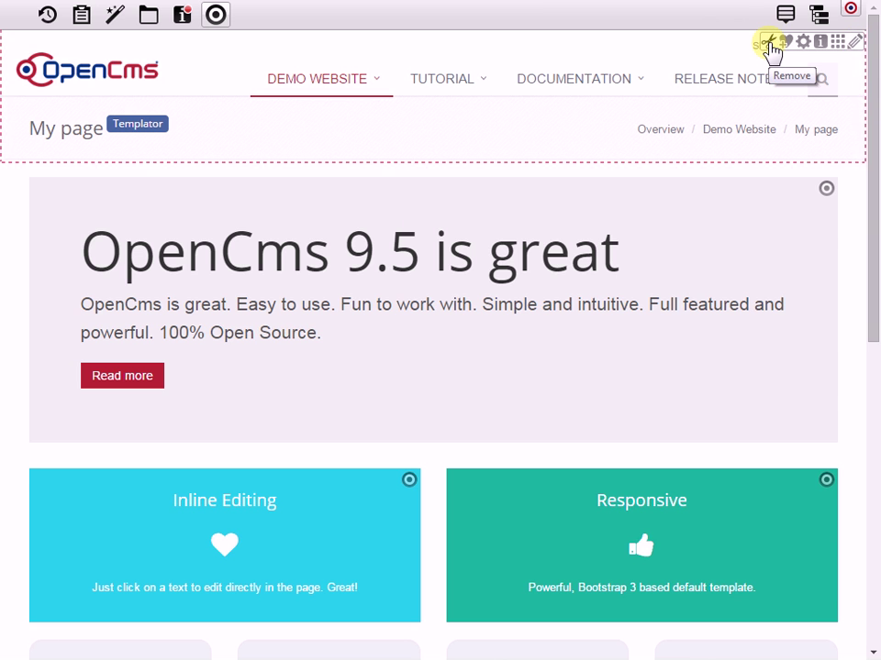
left_click(772, 46)
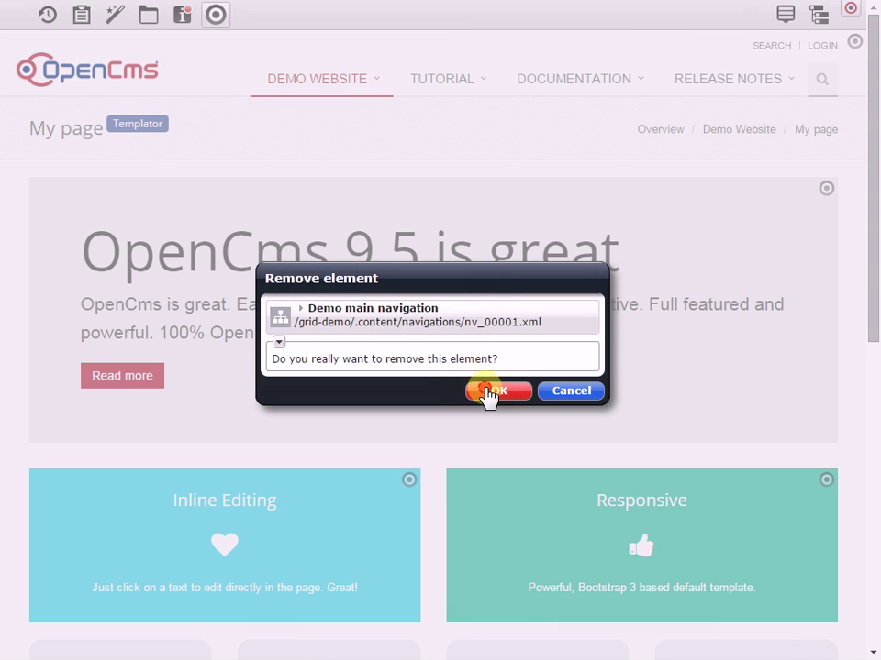
left_click(488, 392)
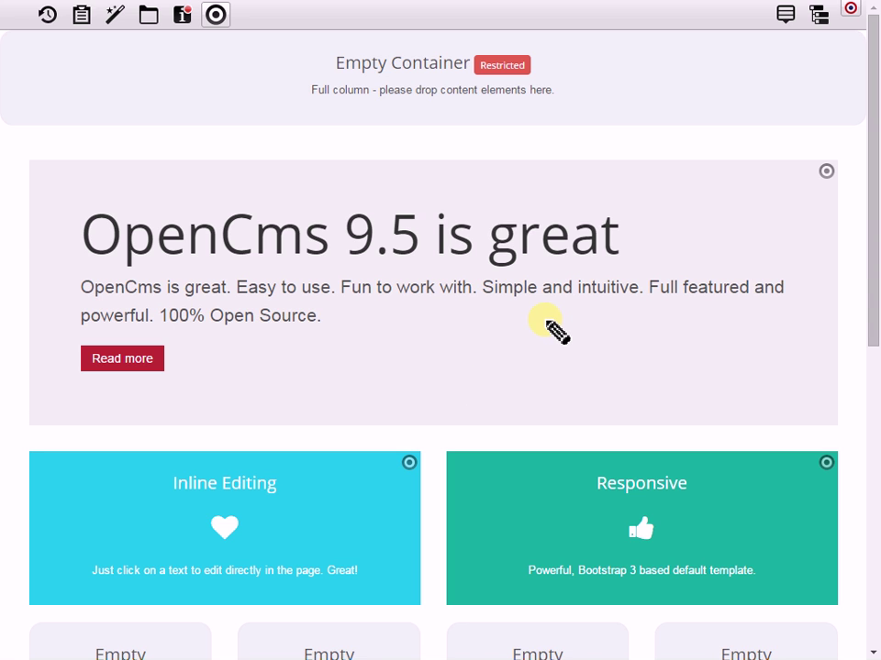
Remove the footer element with the About, Mailing List and Contact Us sections from the page
left_click_drag(872, 279, 872, 463)
mouse_move(853, 440)
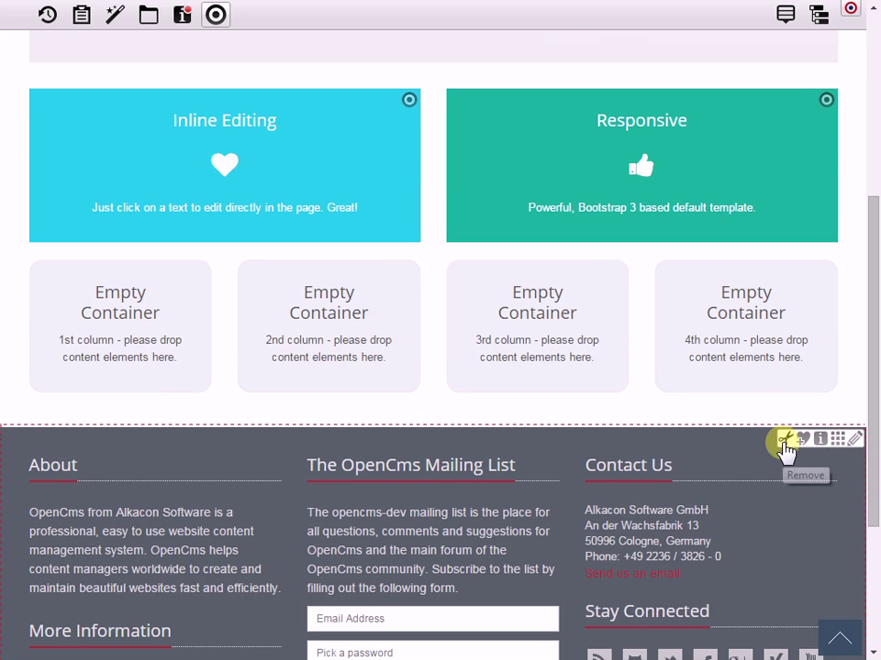
left_click(782, 444)
left_click(502, 391)
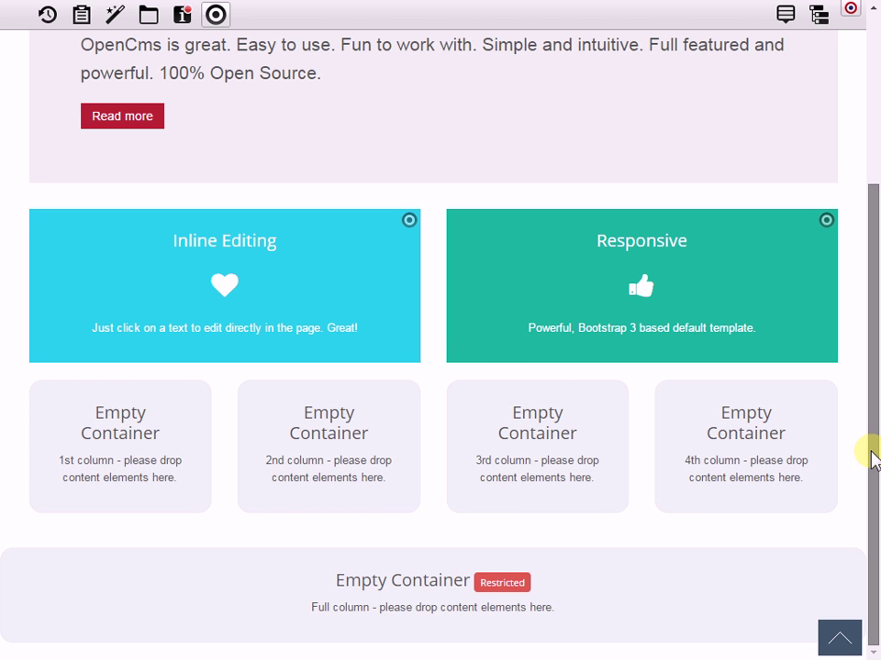
Place the existing Text element "My page: This is my Headline" in the empty restricted header container
left_click_drag(871, 456, 871, 199)
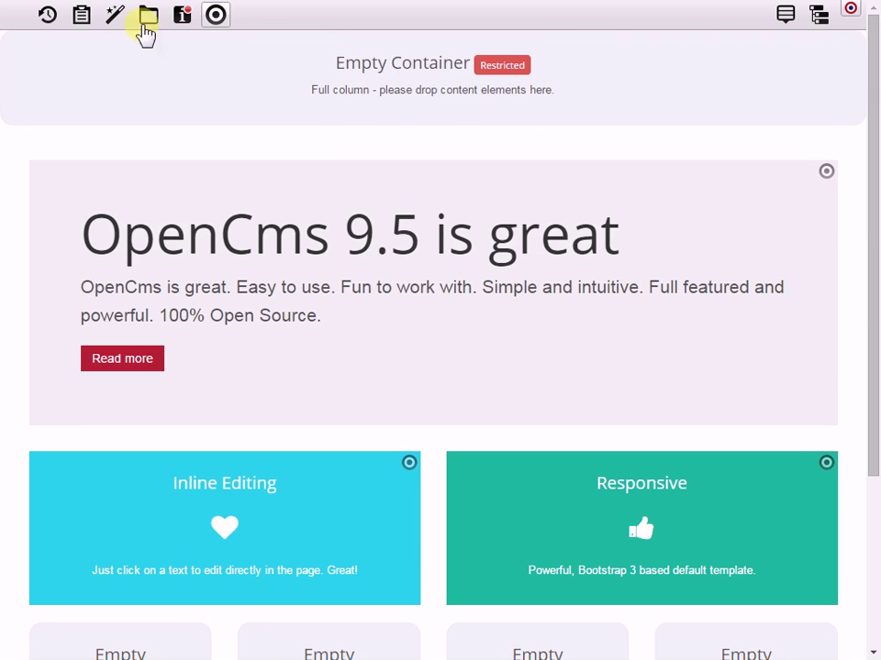
left_click(111, 20)
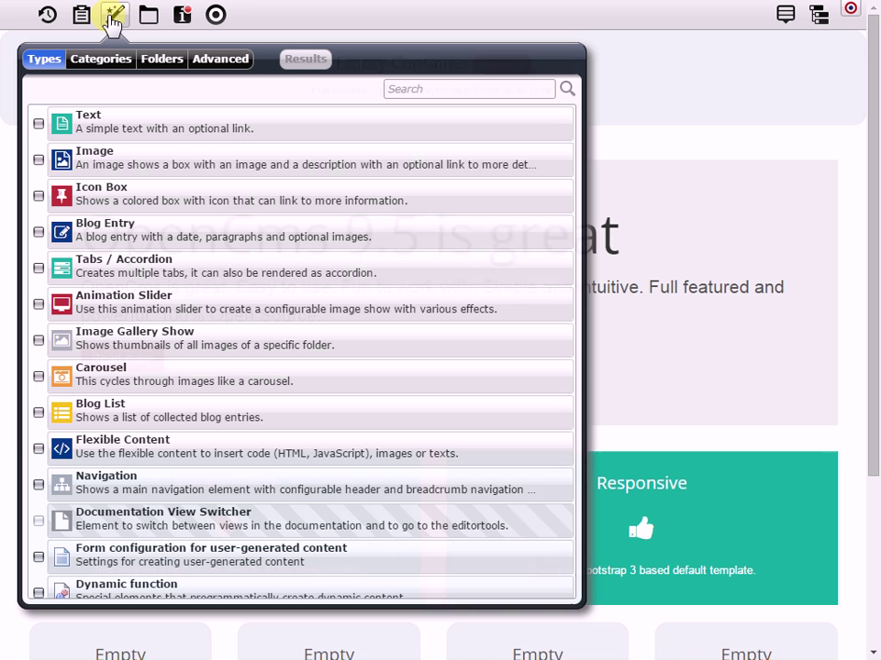
left_click(395, 127)
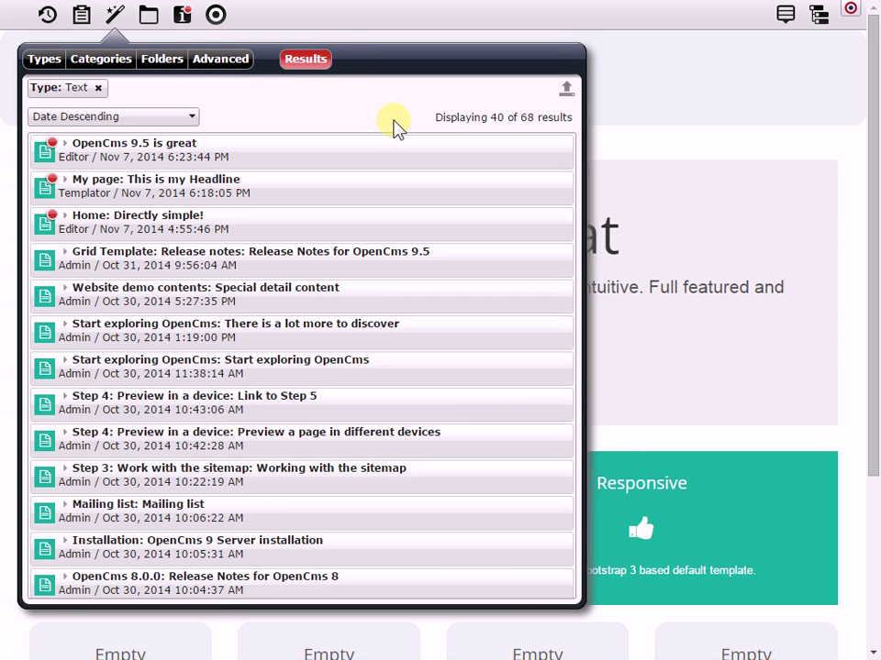
left_click_drag(564, 190, 575, 99)
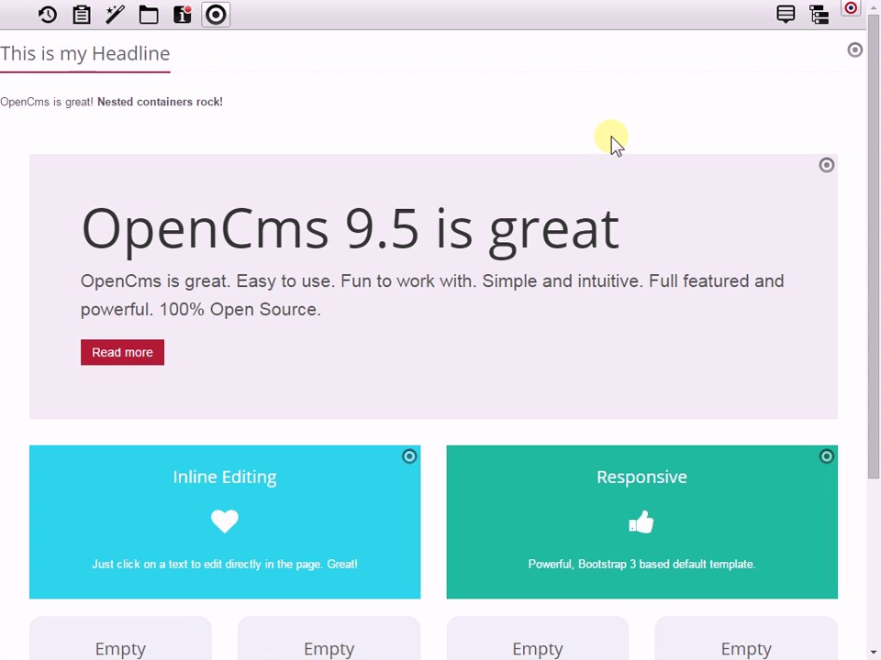
Switch the page's element view from Default to Template
left_click(782, 18)
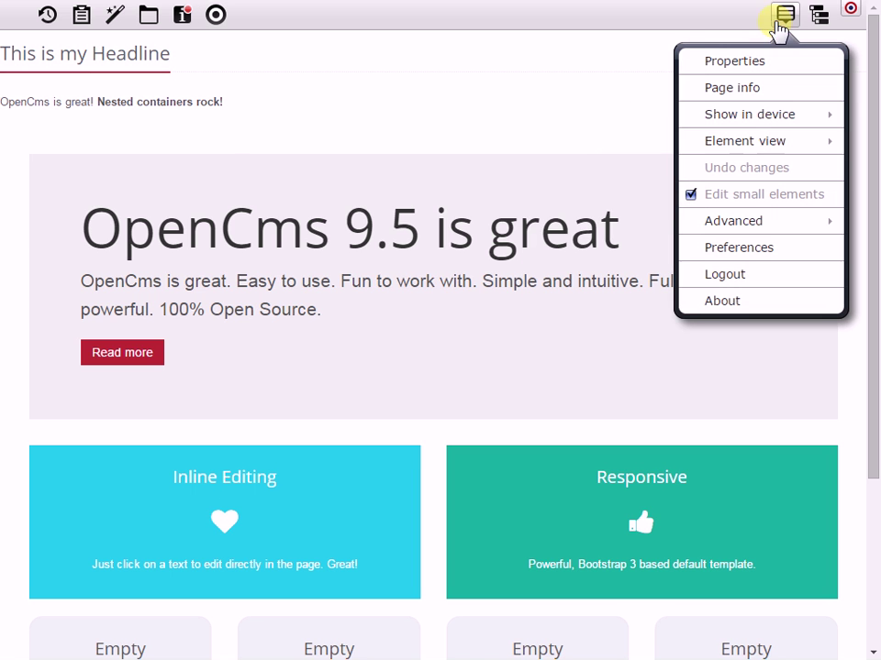
mouse_move(779, 143)
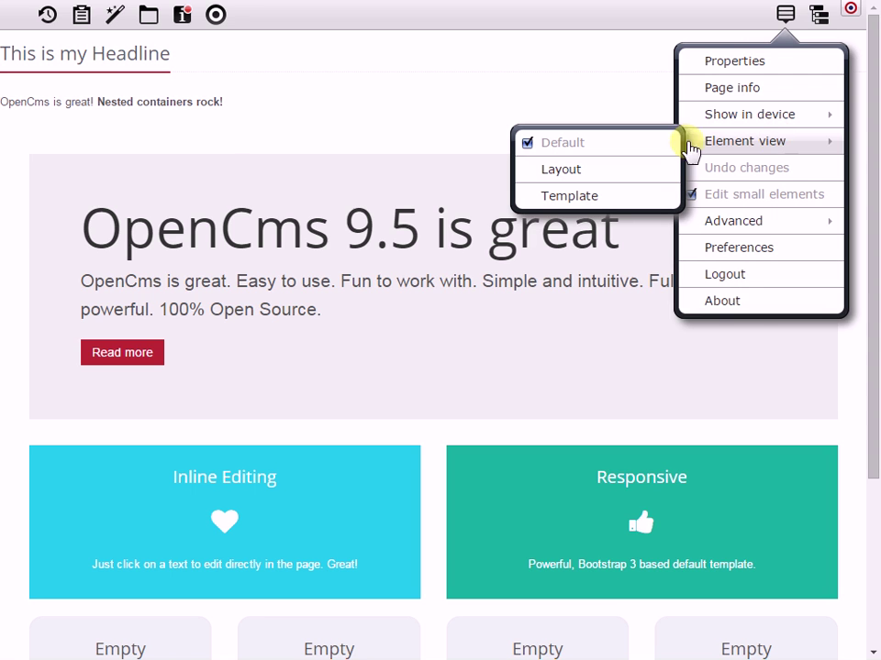
left_click(632, 194)
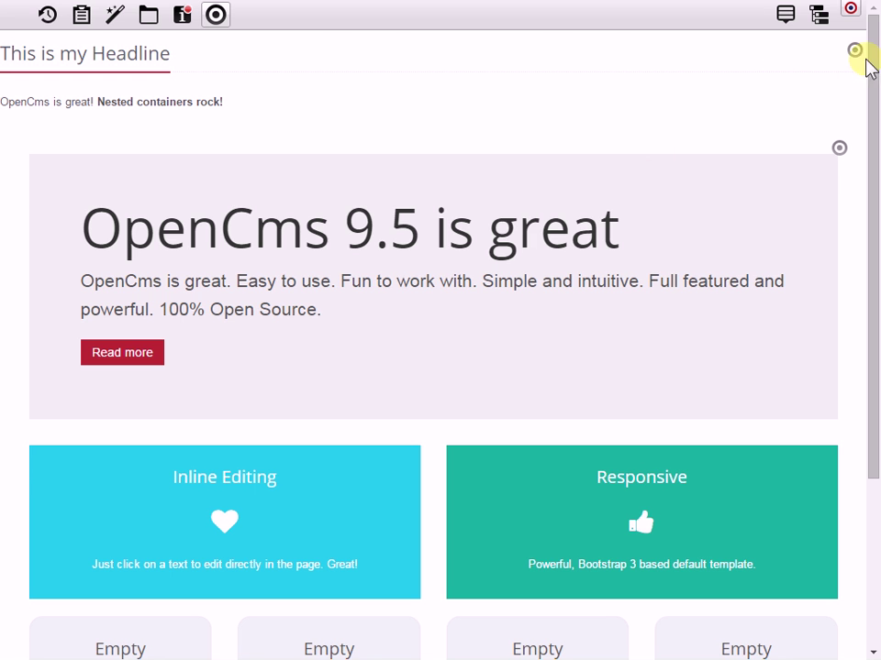
Remove the "Full Column (Restricted)" template row containing the "This is my Headline" text from the page header
mouse_move(836, 55)
left_click(767, 53)
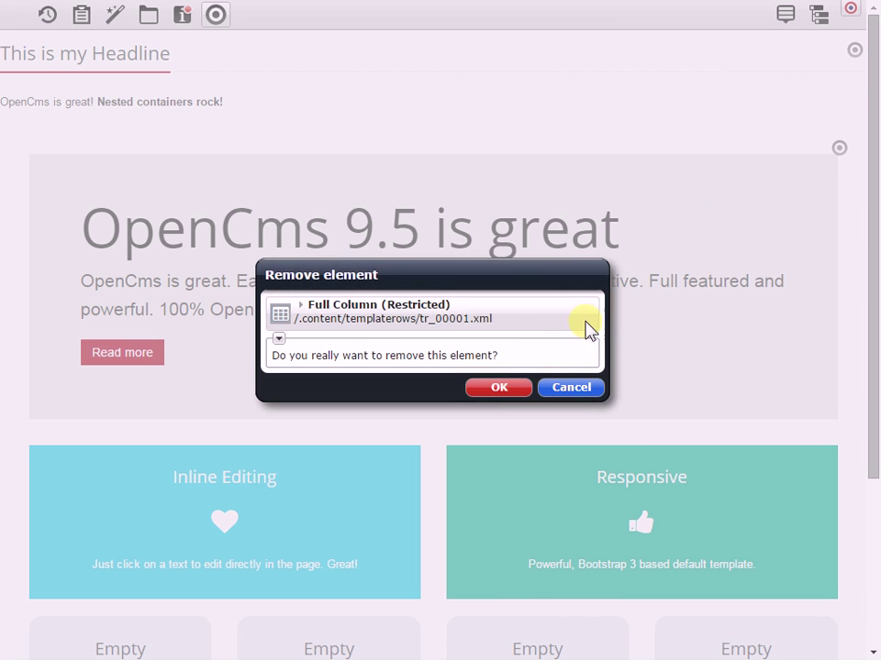
left_click(503, 389)
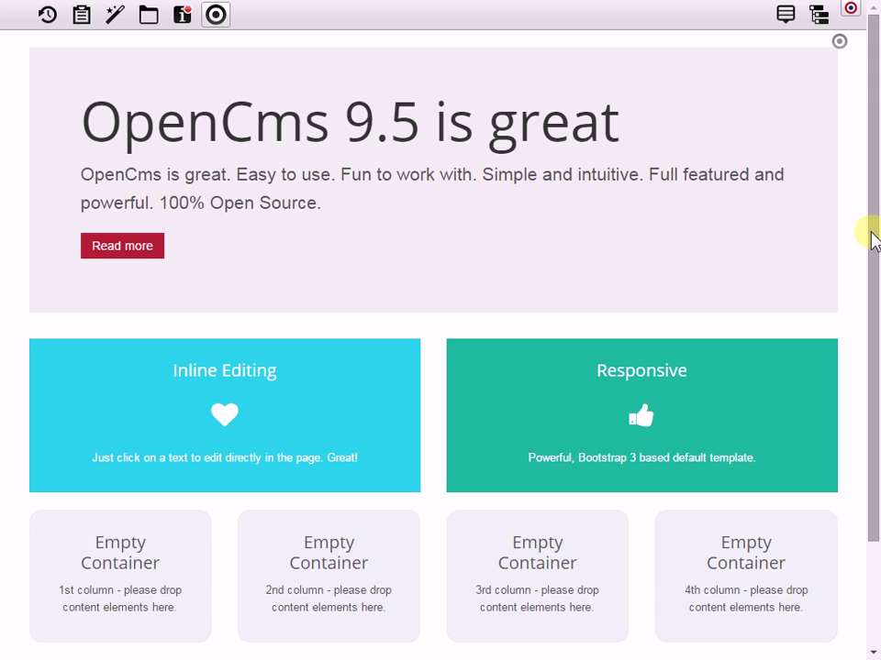
Remove the empty restricted full-column template row below the four-column row at the end of the page
left_click_drag(865, 235, 870, 393)
mouse_move(855, 556)
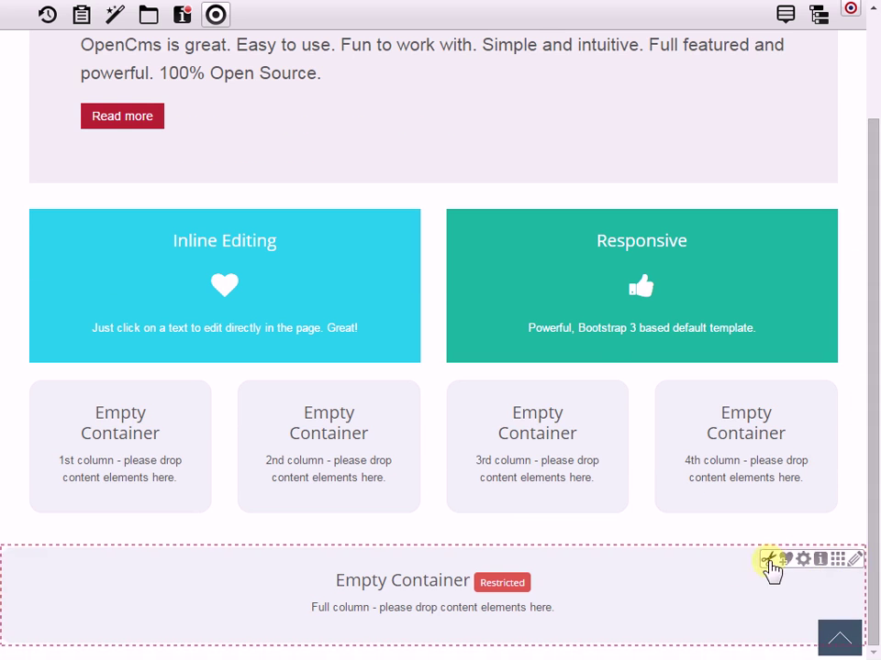
left_click(769, 560)
left_click(514, 389)
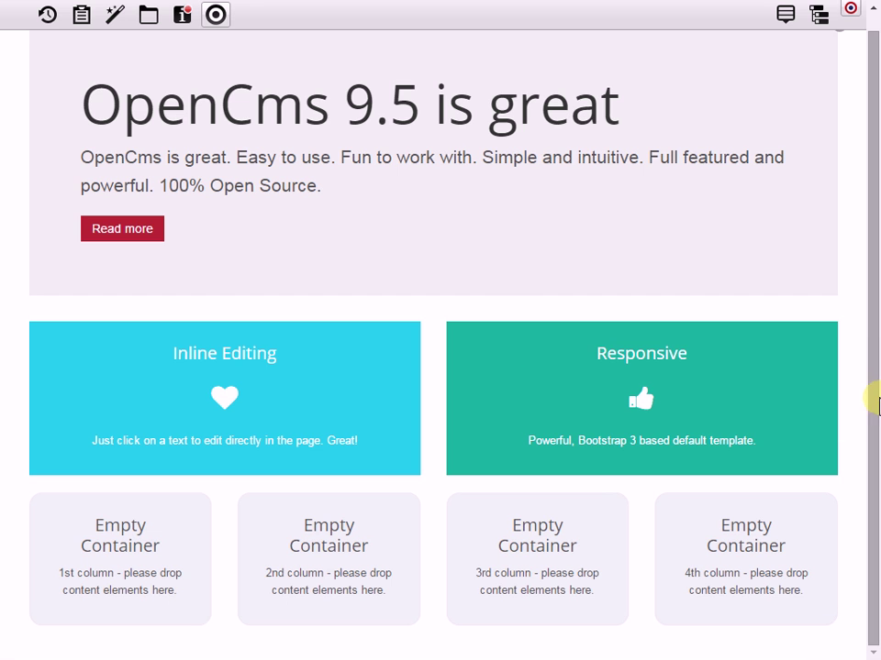
left_click_drag(870, 260, 874, 203)
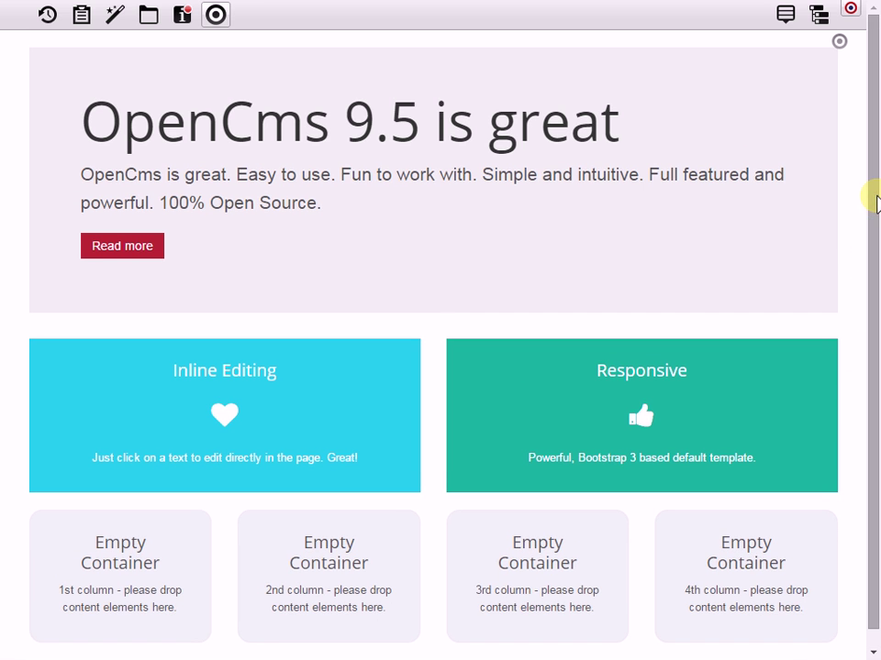